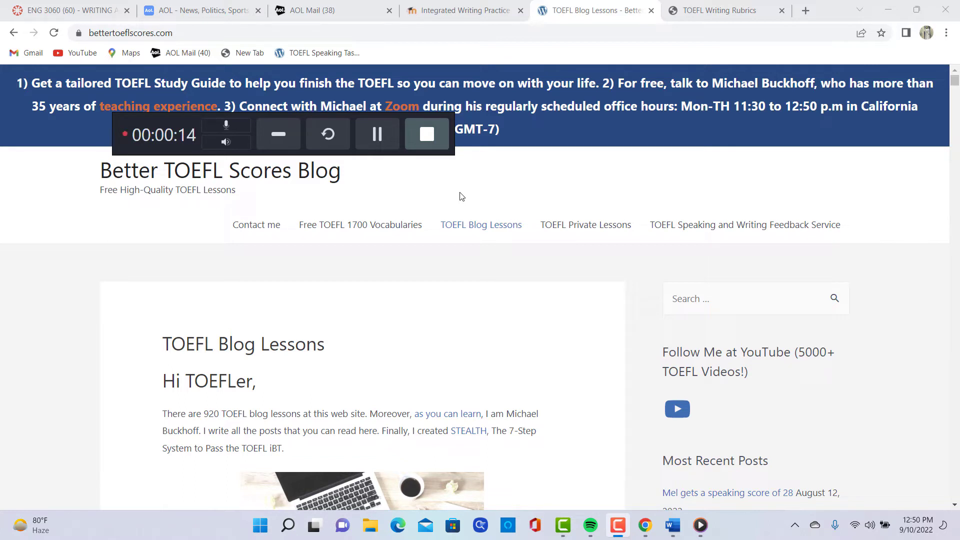
- Switch to the Word document Document1 containing the integrated writing essay
{"action": "left_click", "coordinate": [280, 134]}
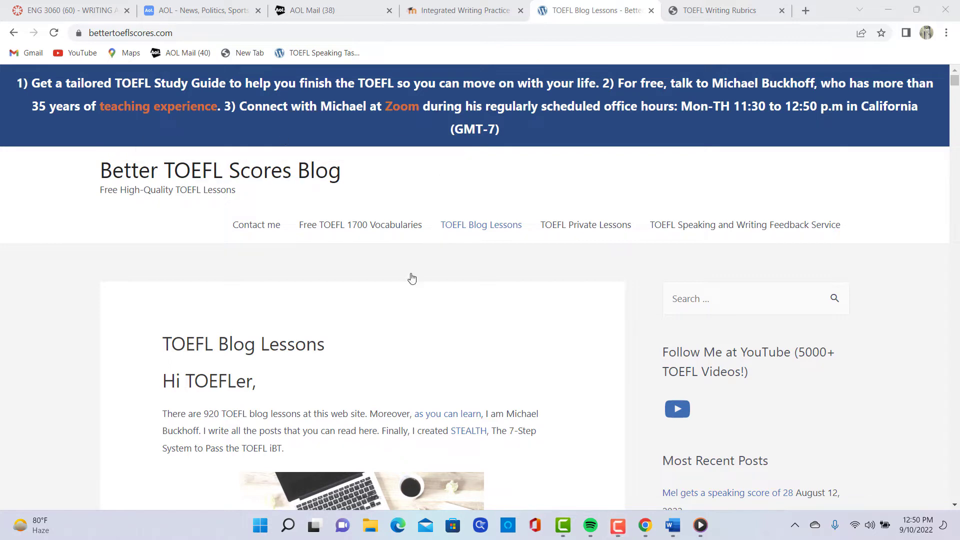
{"action": "mouse_move", "coordinate": [676, 520]}
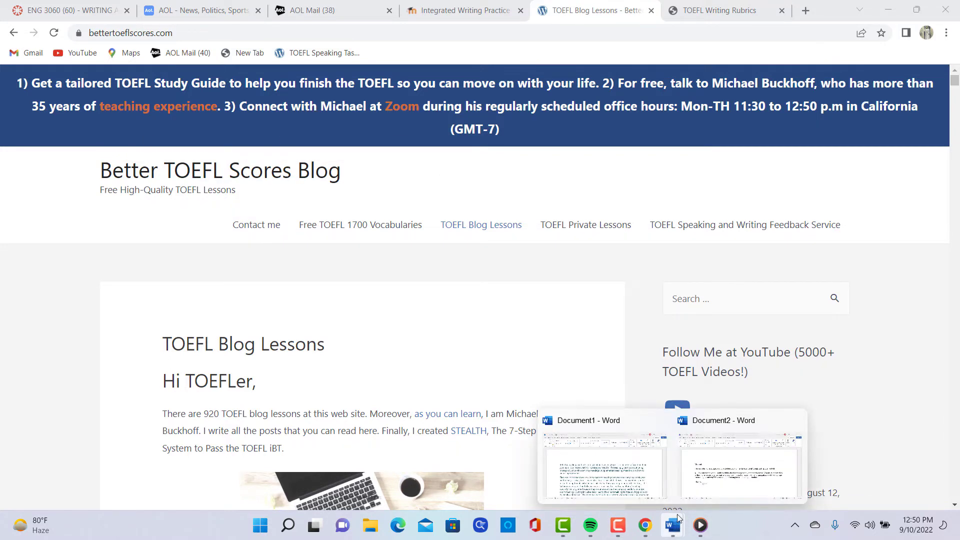
{"action": "left_click", "coordinate": [627, 475]}
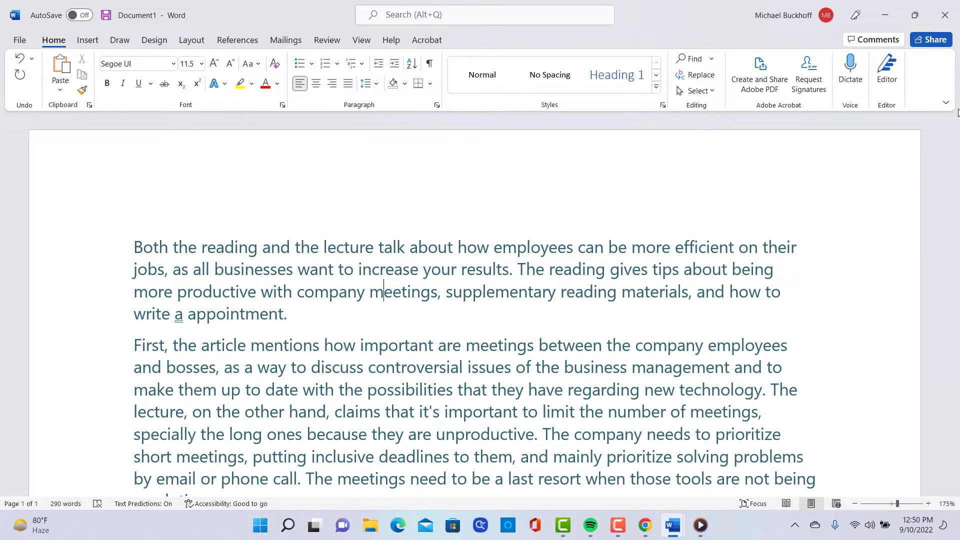
{"action": "scroll", "coordinate": [956, 181], "scroll_direction": "down", "scroll_amount": 3}
{"action": "left_click_drag", "start_coordinate": [957, 181], "coordinate": [957, 150]}
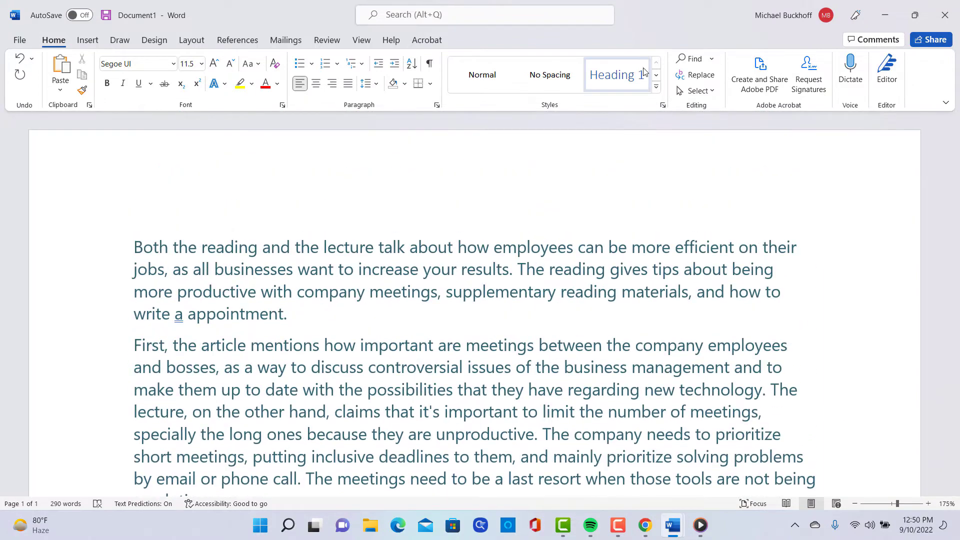
- Run the Editor check on the essay and look through its score, corrections and refinements
{"action": "left_click", "coordinate": [338, 42]}
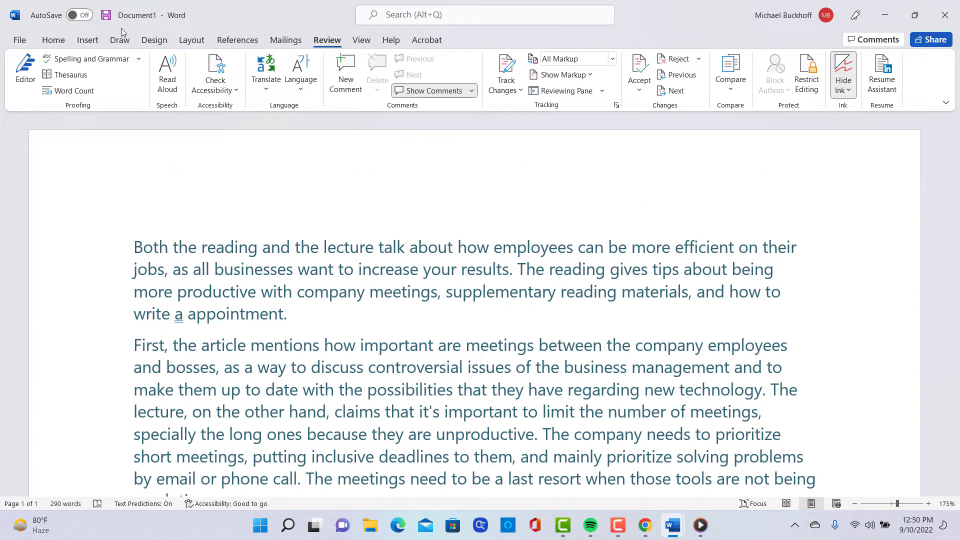
{"action": "left_click", "coordinate": [23, 73]}
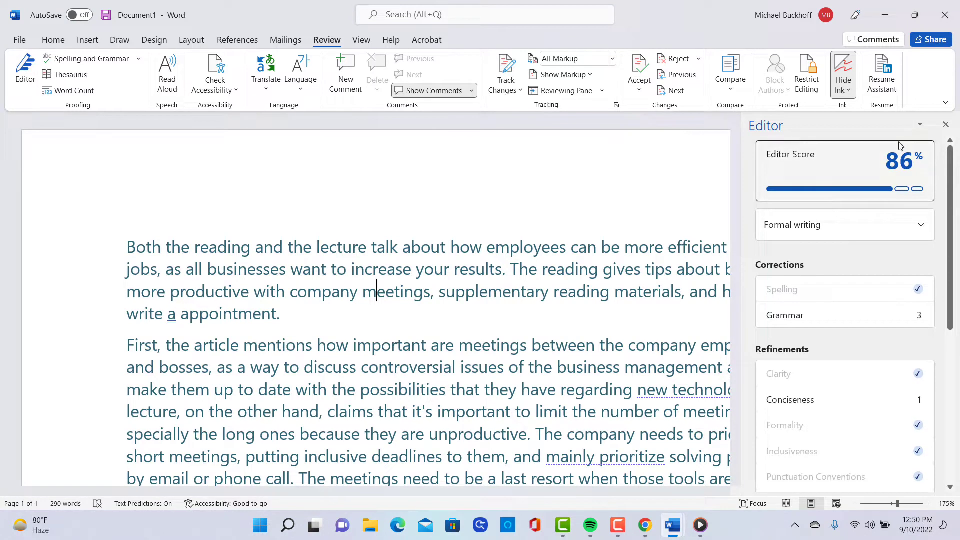
{"action": "mouse_move", "coordinate": [930, 156]}
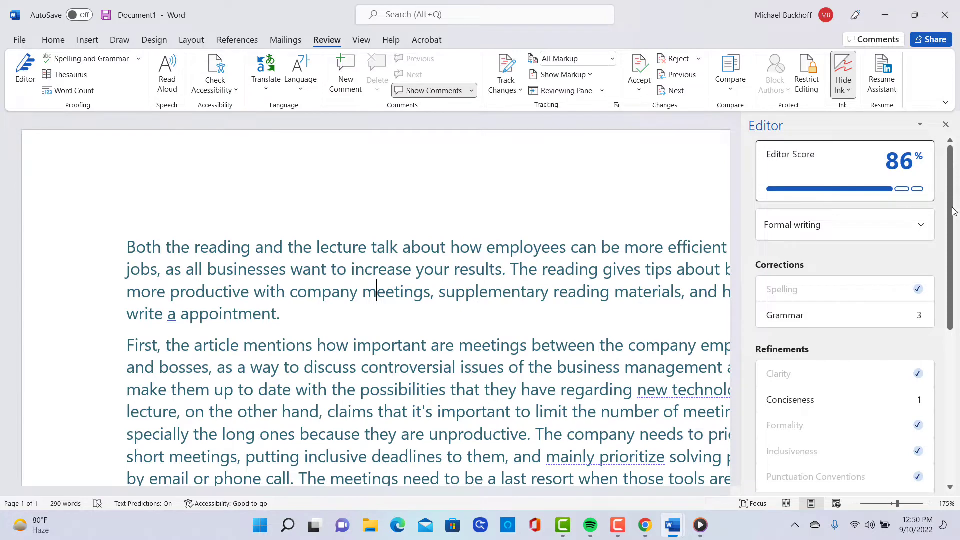
{"action": "left_click_drag", "start_coordinate": [953, 211], "coordinate": [959, 382]}
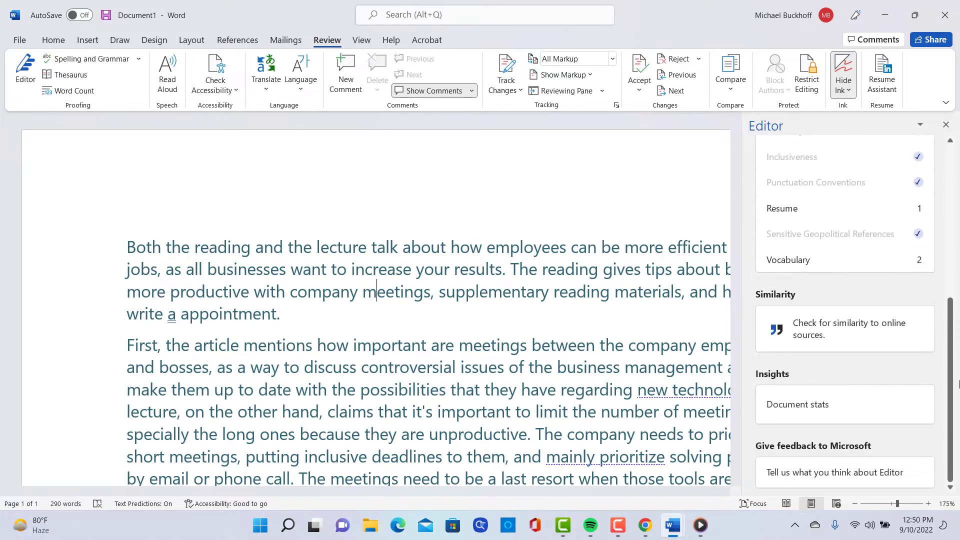
- View the essay's readability statistics, then close them and the Editor
{"action": "left_click", "coordinate": [822, 407]}
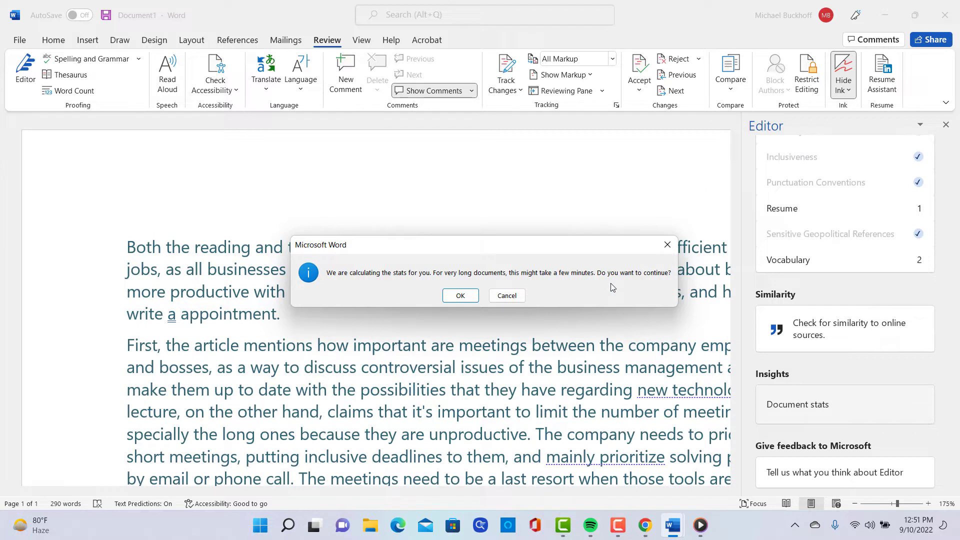
{"action": "left_click", "coordinate": [460, 296]}
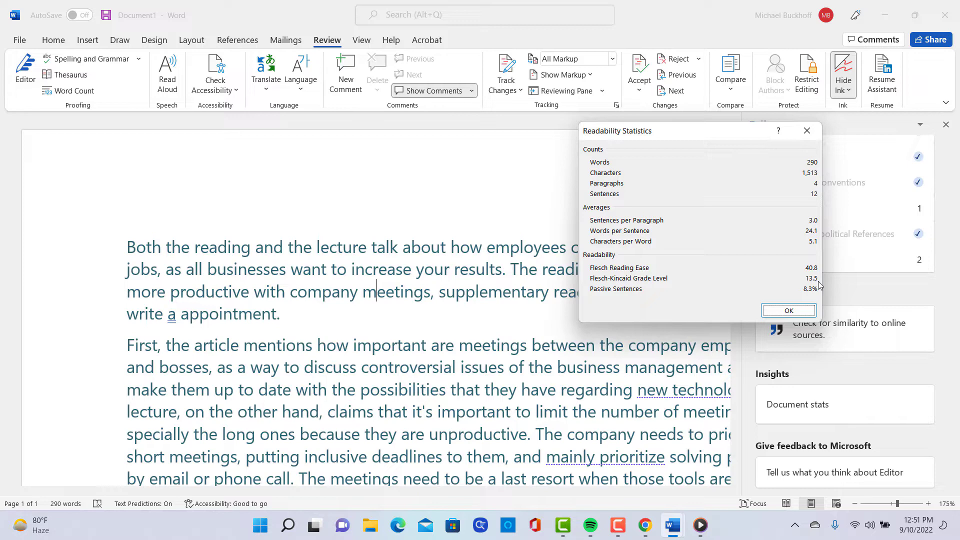
{"action": "left_click", "coordinate": [807, 131]}
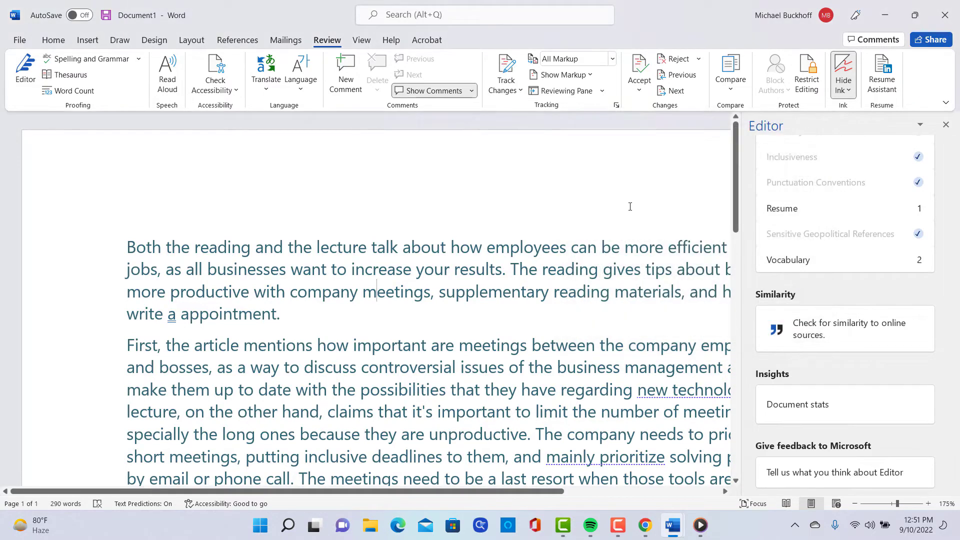
{"action": "left_click", "coordinate": [945, 124]}
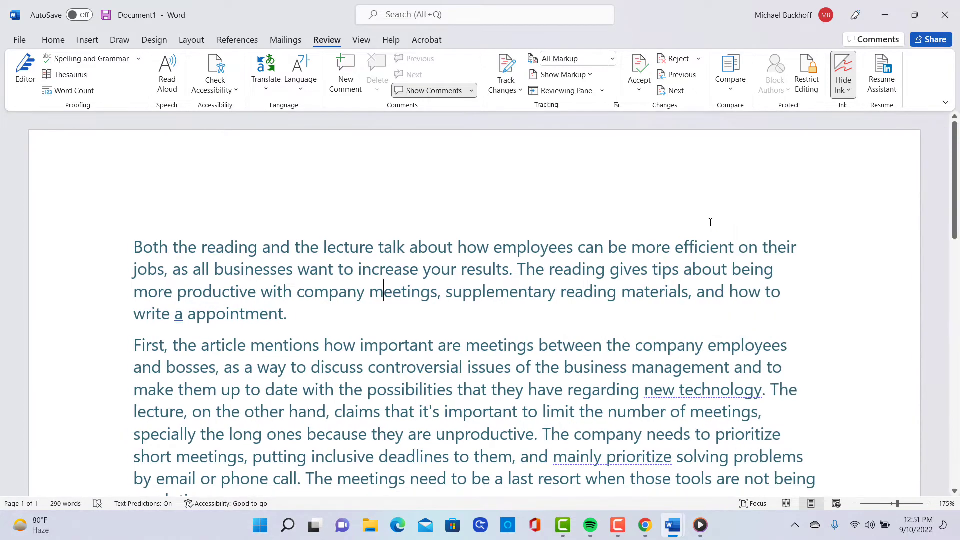
- Replace "your" with "their" in "increase your results" in the essay's first paragraph
{"action": "scroll", "coordinate": [710, 223], "scroll_direction": "up", "scroll_amount": 4}
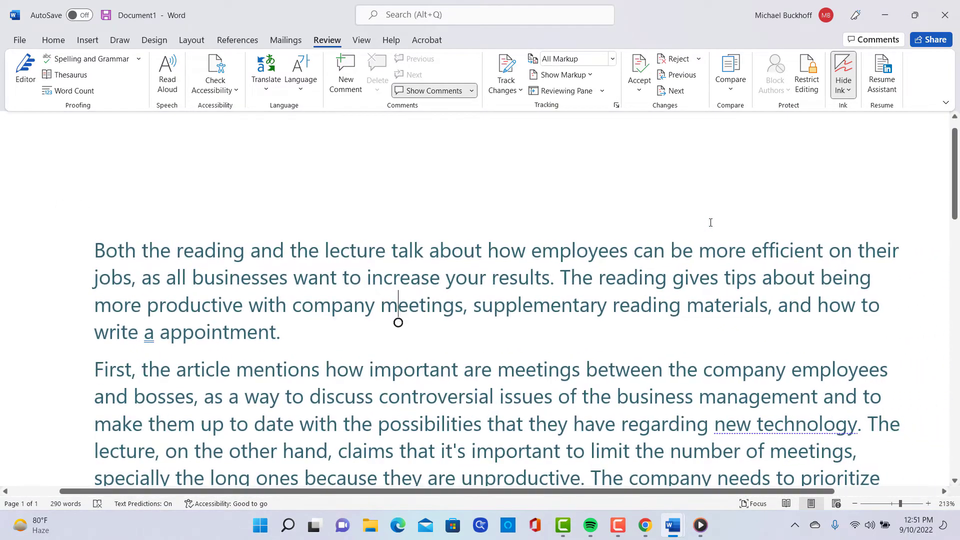
{"action": "scroll", "coordinate": [711, 223], "scroll_direction": "down", "scroll_amount": 3}
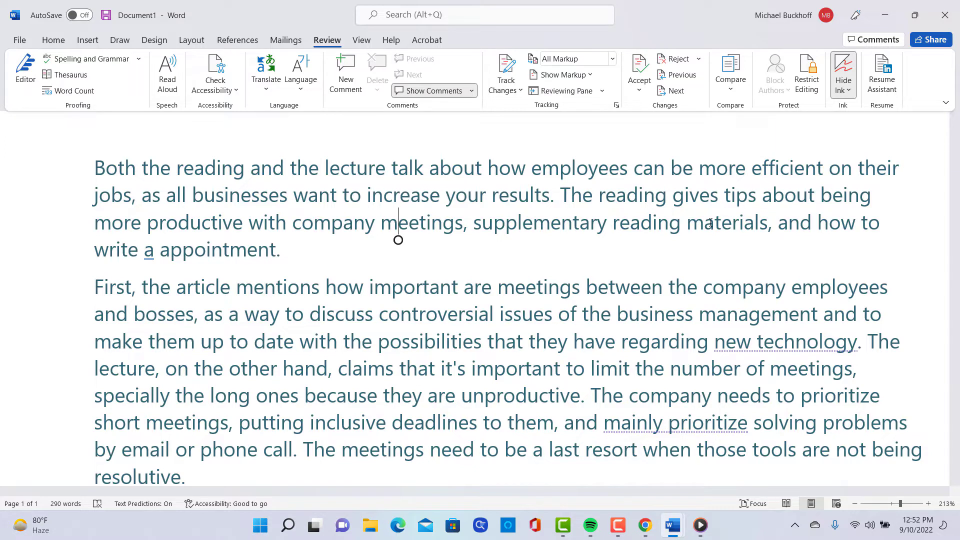
{"action": "left_click", "coordinate": [447, 195]}
{"action": "key", "text": "Delete"}
{"action": "key", "text": "Delete"}
{"action": "key", "text": "Delete"}
{"action": "key", "text": "Delete"}
{"action": "key", "text": "Delete"}
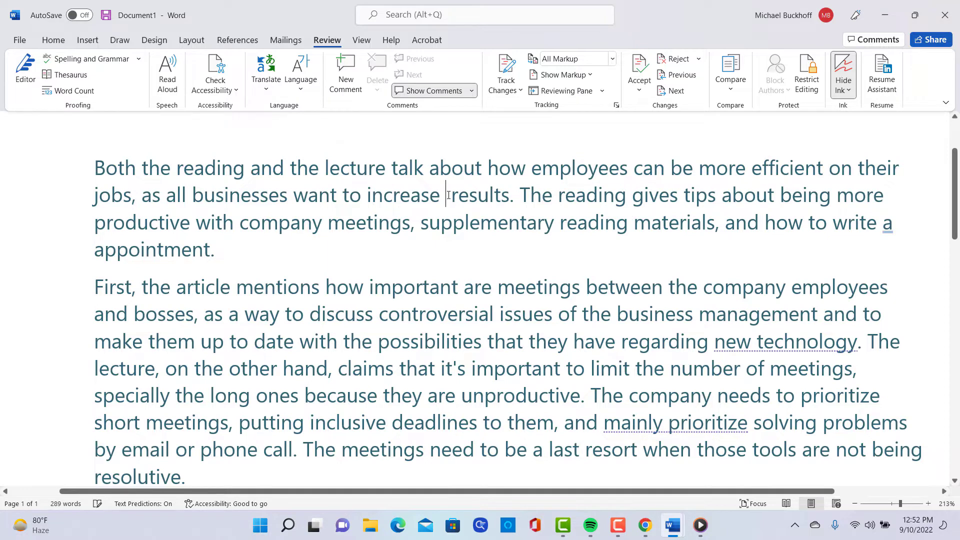
{"action": "type", "text": "their"}
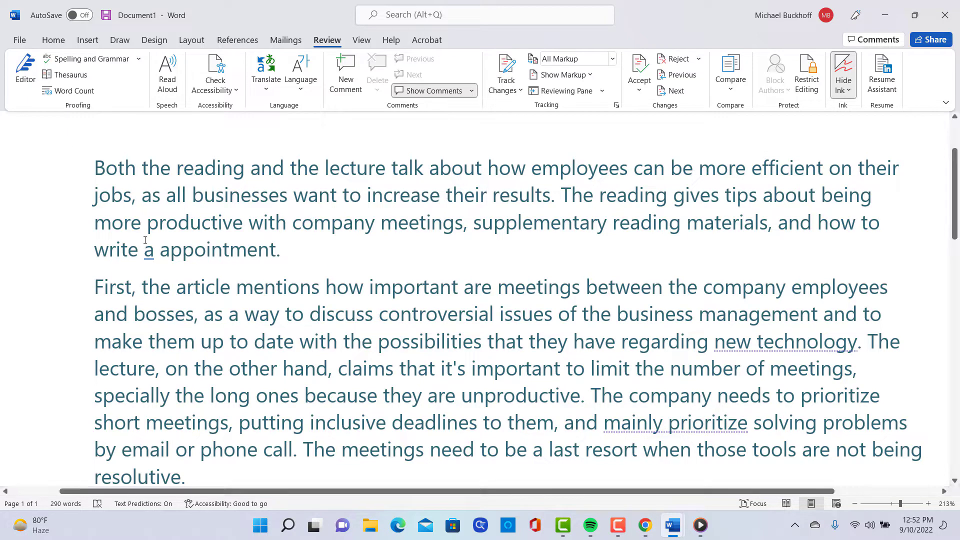
- Correct "a appointment" to "an appointment" at the end of the first paragraph
{"action": "left_click_drag", "start_coordinate": [143, 249], "coordinate": [153, 250]}
{"action": "type", "text": "an"}
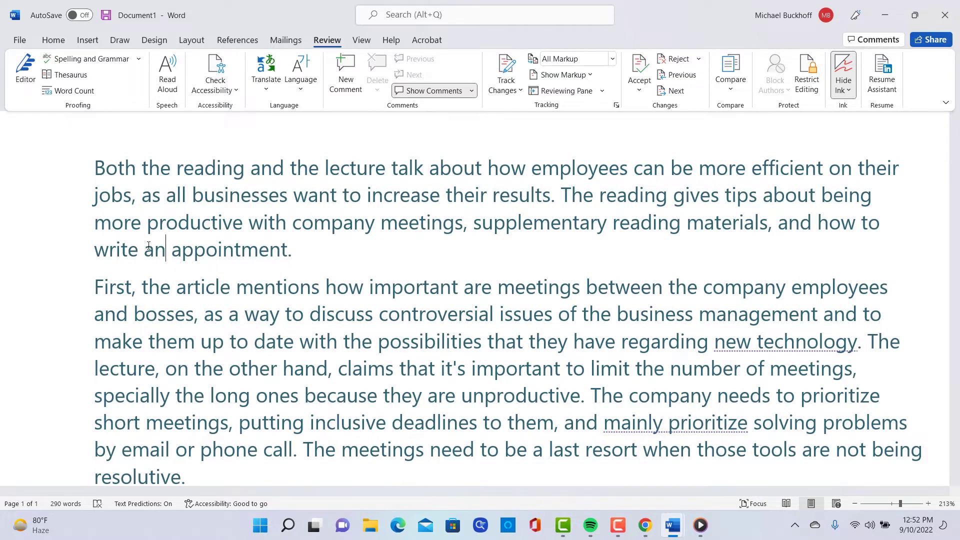
{"action": "scroll", "coordinate": [148, 245], "scroll_direction": "down", "scroll_amount": 3}
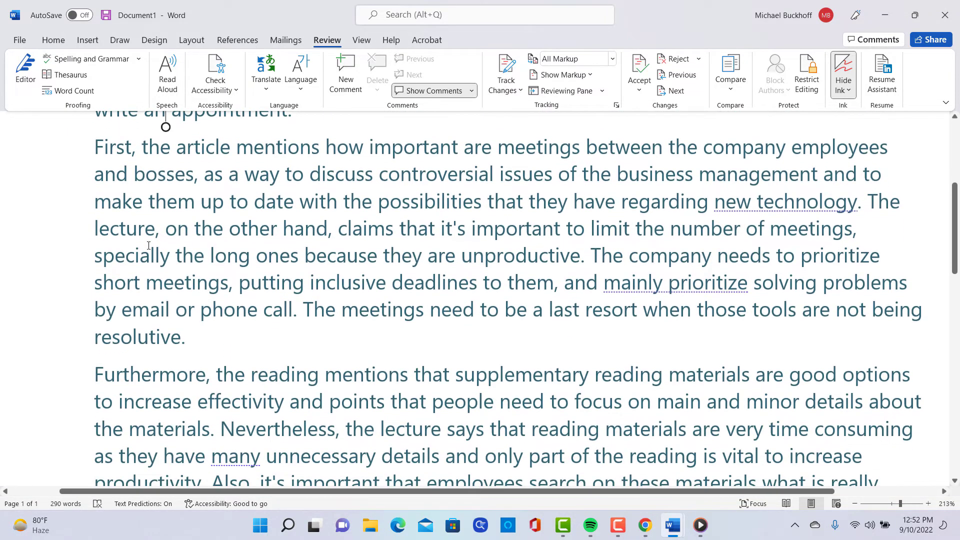
{"action": "scroll", "coordinate": [149, 246], "scroll_direction": "up", "scroll_amount": 5}
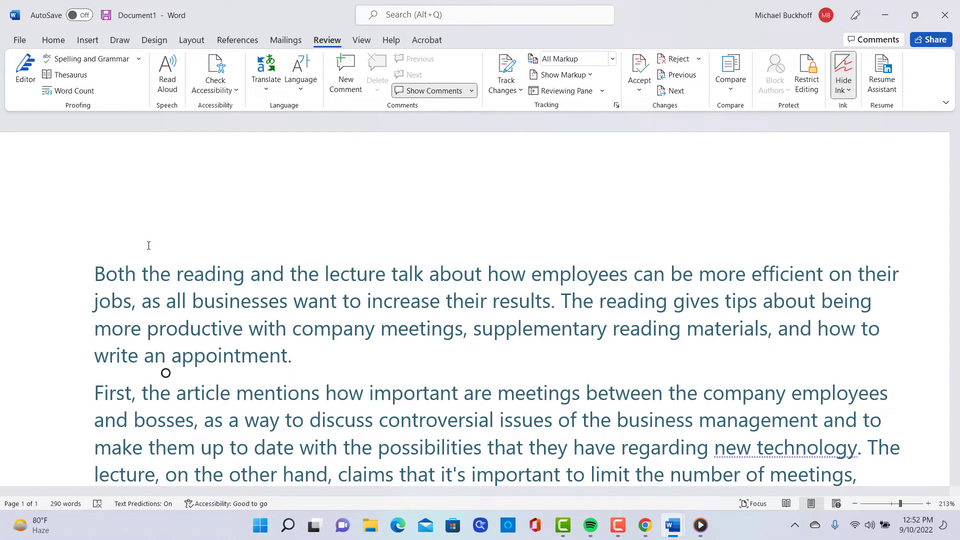
- Add "es" to the front of the word "specially" in the second paragraph
{"action": "scroll", "coordinate": [149, 245], "scroll_direction": "down", "scroll_amount": 3}
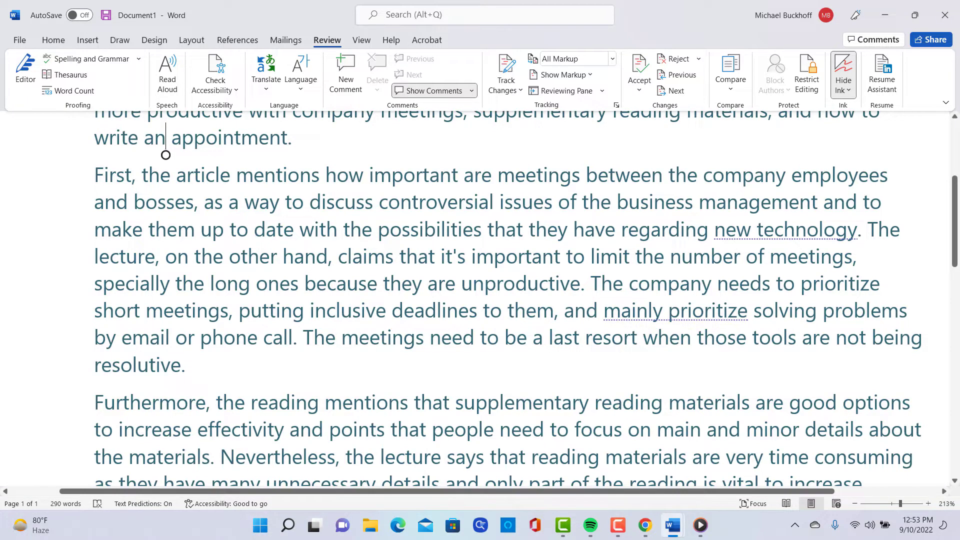
{"action": "left_click", "coordinate": [96, 284]}
{"action": "type", "text": "es"}
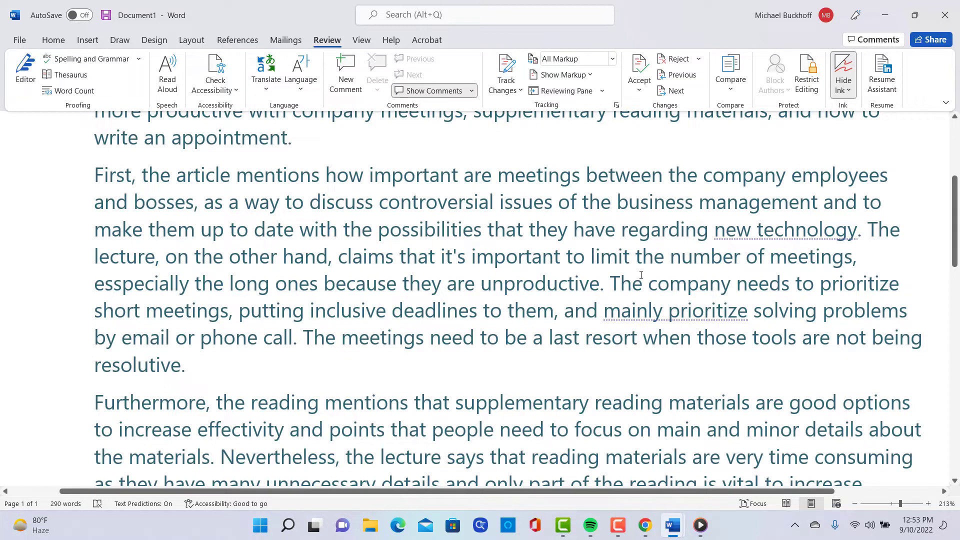
- Insert "asserts the speaker, by" before "putting inclusive deadlines" in the second paragraph
{"action": "left_click", "coordinate": [234, 313]}
{"action": "type", "text": "asserts"}
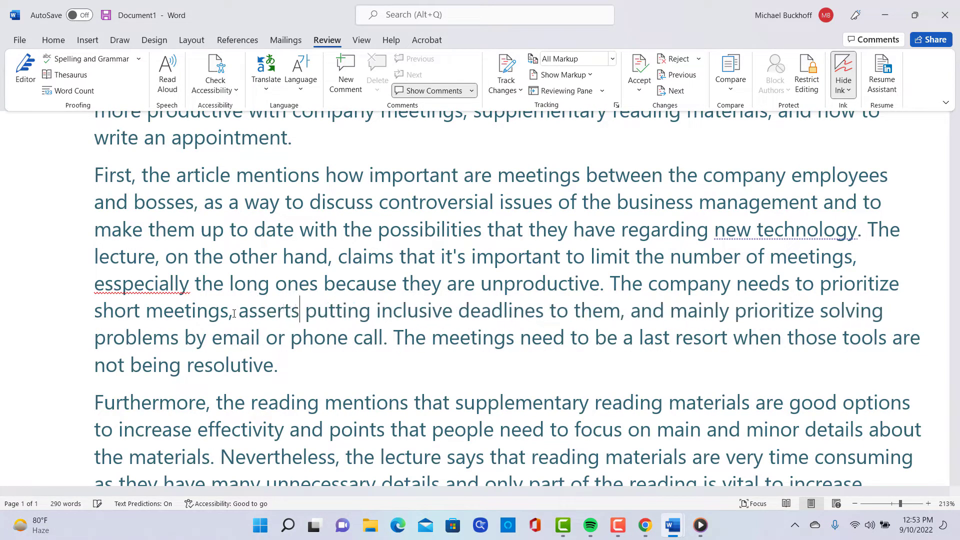
{"action": "type", "text": " the"}
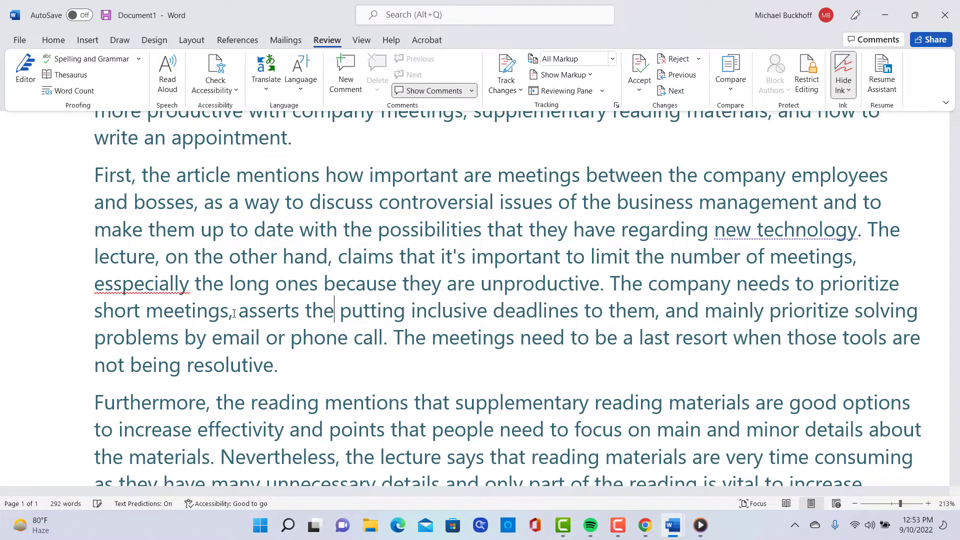
{"action": "type", "text": " speaker,"}
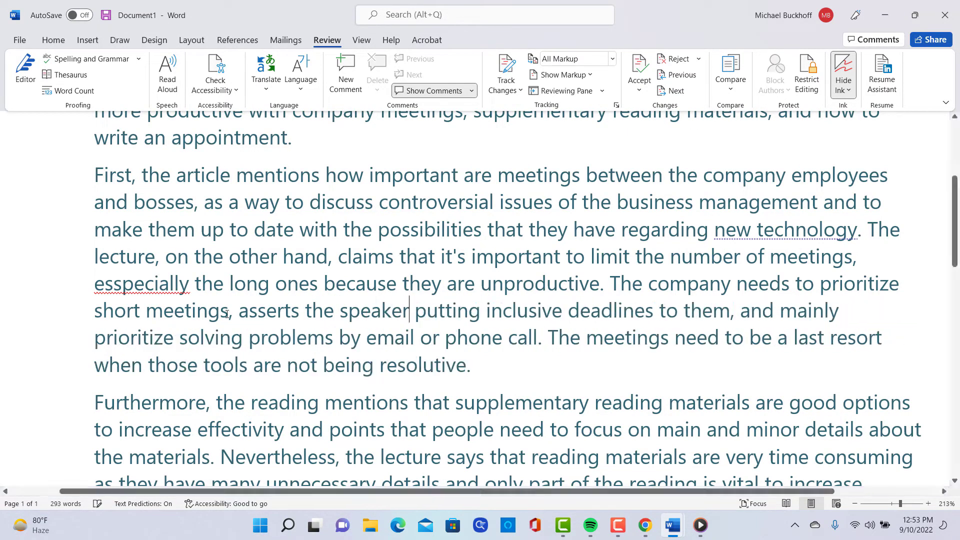
{"action": "key", "text": "Right"}
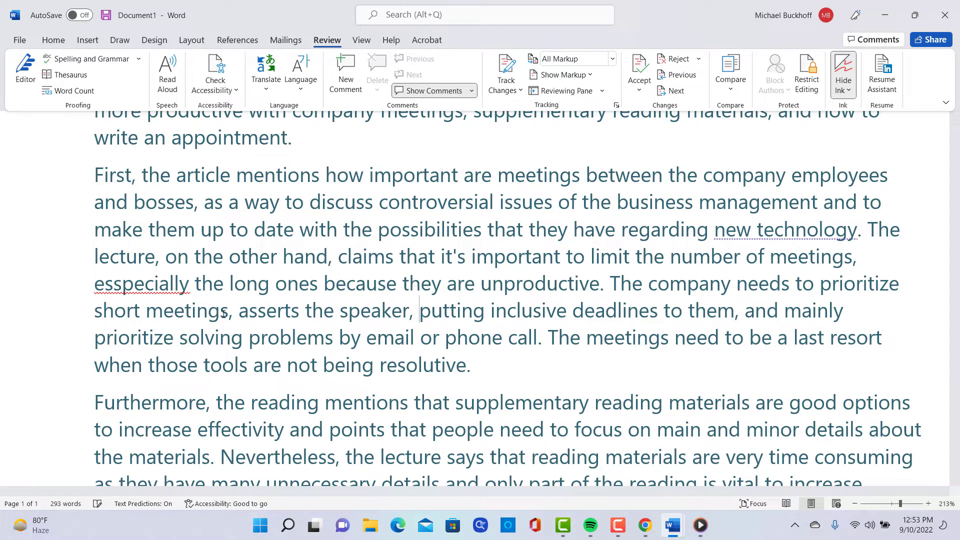
{"action": "type", "text": "by"}
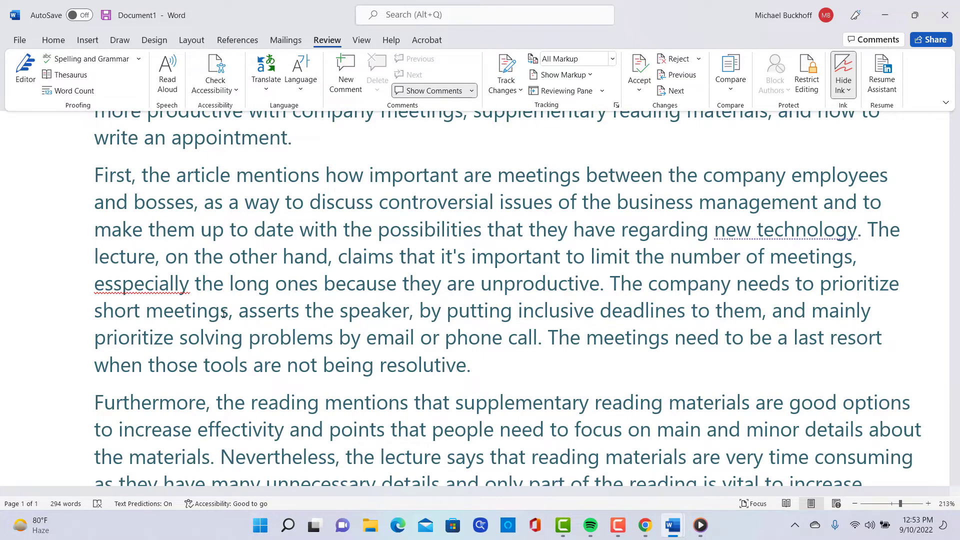
{"action": "type", "text": "00"}
{"action": "key", "text": "BackSpace"}
{"action": "key", "text": "BackSpace"}
- Change "prioritize" to "prioritizing" before "solving problems by email or phone call"
{"action": "key", "text": "Right"}
{"action": "key", "text": "Down"}
{"action": "key", "text": "Left"}
{"action": "key", "text": "Left"}
{"action": "key", "text": "Left"}
{"action": "key", "text": "Left"}
{"action": "key", "text": "Left"}
{"action": "key", "text": "Left"}
{"action": "key", "text": "Left"}
{"action": "key", "text": "Left"}
{"action": "key", "text": "Left"}
{"action": "key", "text": "Left"}
{"action": "key", "text": "Left"}
{"action": "key", "text": "Left"}
{"action": "key", "text": "Left"}
{"action": "key", "text": "Left"}
{"action": "key", "text": "Left"}
{"action": "key", "text": "Left"}
{"action": "key", "text": "Left"}
{"action": "key", "text": "Left"}
{"action": "key", "text": "Left"}
{"action": "key", "text": "Left"}
{"action": "key", "text": "Left"}
{"action": "key", "text": "BackSpace"}
{"action": "type", "text": "ing"}
- Insert "(by)" between "mainly" and "prioritizing" in the second paragraph
{"action": "key", "text": "Left"}
{"action": "key", "text": "Left"}
{"action": "key", "text": "Left"}
{"action": "key", "text": "Left"}
{"action": "key", "text": "Left"}
{"action": "key", "text": "Left"}
{"action": "key", "text": "Left"}
{"action": "key", "text": "Left"}
{"action": "key", "text": "Left"}
{"action": "key", "text": "Left"}
{"action": "key", "text": "Left"}
{"action": "key", "text": "Left"}
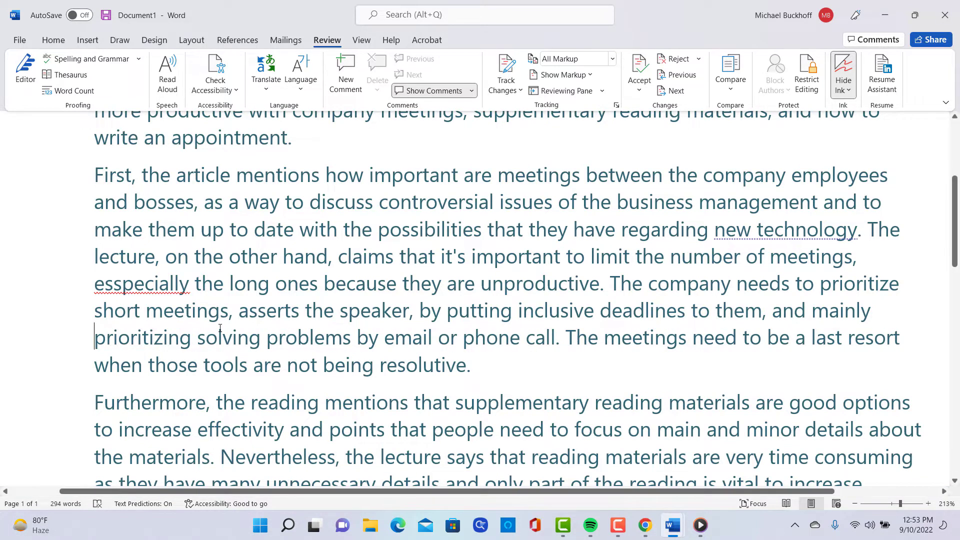
{"action": "type", "text": "(by)"}
{"action": "key", "text": "Down"}
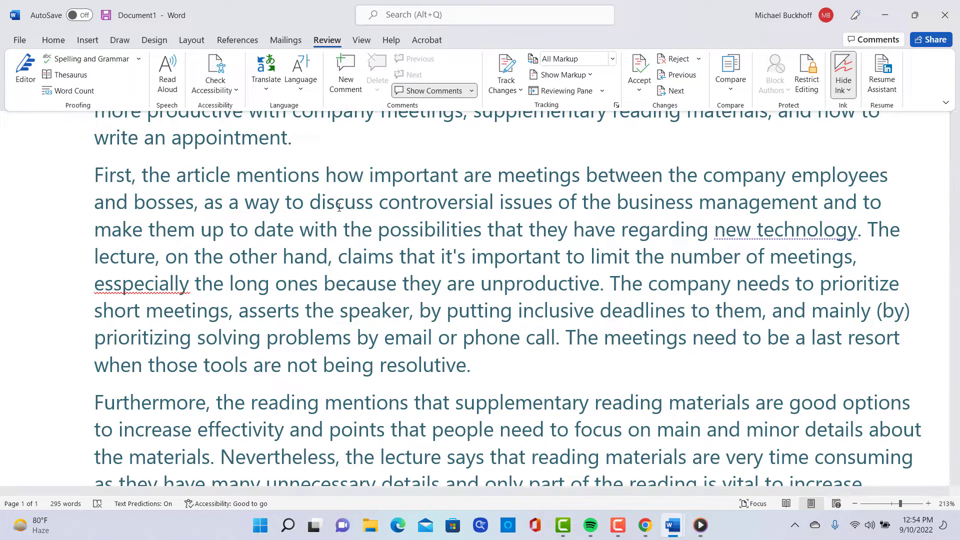
- Insert "out" after "points" in the paragraph that begins with "Furthermore"
{"action": "scroll", "coordinate": [339, 207], "scroll_direction": "down", "scroll_amount": 3}
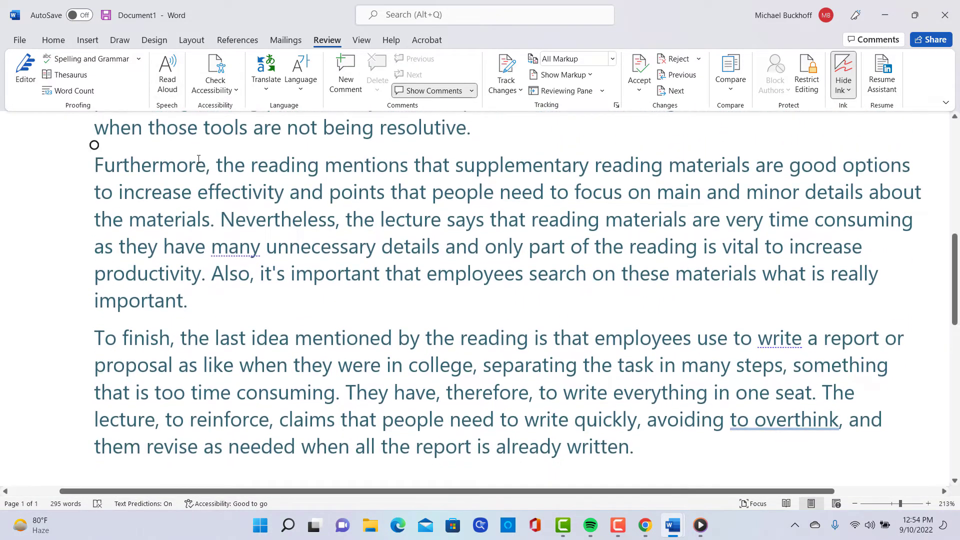
{"action": "left_click", "coordinate": [198, 160]}
{"action": "left_click", "coordinate": [384, 190]}
{"action": "type", "text": "out"}
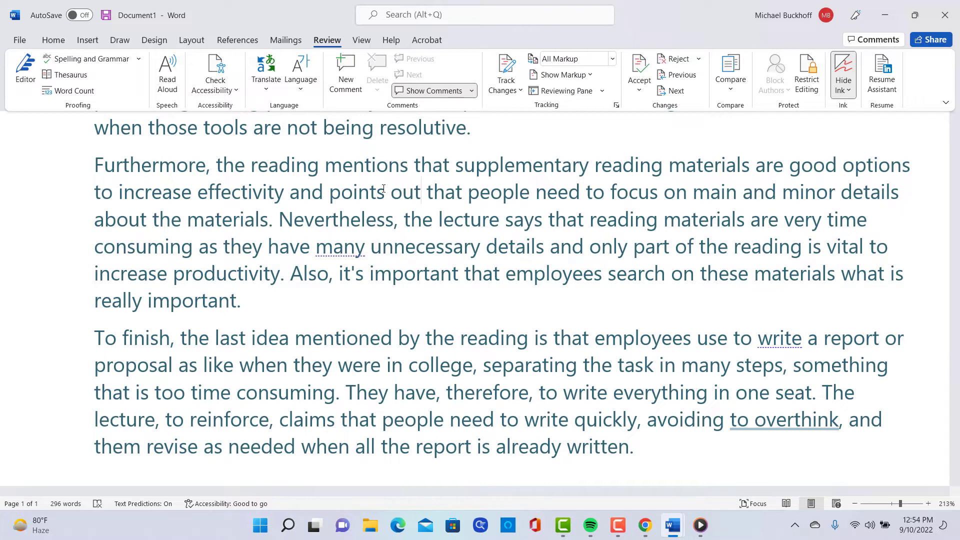
- Replace "search" with "concentrate" after "it's important that employees" in the "Furthermore" paragraph
{"action": "key", "text": "Down"}
{"action": "key", "text": "Down"}
{"action": "key", "text": "Right"}
{"action": "key", "text": "Right"}
{"action": "key", "text": "Right"}
{"action": "key", "text": "Right"}
{"action": "key", "text": "Right"}
{"action": "key", "text": "Right"}
{"action": "key", "text": "Right"}
{"action": "key", "text": "Right"}
{"action": "key", "text": "Right"}
{"action": "key", "text": "Right"}
{"action": "key", "text": "Right"}
{"action": "key", "text": "Right"}
{"action": "key", "text": "Right"}
{"action": "key", "text": "Right"}
{"action": "key", "text": "Right"}
{"action": "key", "text": "Right"}
{"action": "key", "text": "Right"}
{"action": "key", "text": "Left"}
{"action": "key", "text": "Left"}
{"action": "key", "text": "Left"}
{"action": "key", "text": "Left"}
{"action": "key", "text": "Right"}
{"action": "key", "text": "Right"}
{"action": "key", "text": "Left"}
{"action": "key", "text": "Left"}
{"action": "key", "text": "Right"}
{"action": "key", "text": "Left"}
{"action": "key", "text": "Left"}
{"action": "key", "text": "Left"}
{"action": "key", "text": "Right"}
{"action": "key", "text": "Right"}
{"action": "key", "text": "Left"}
{"action": "key", "text": "Left"}
{"action": "key", "text": "Delete"}
{"action": "key", "text": "BackSpace"}
{"action": "key", "text": "BackSpace"}
{"action": "key", "text": "BackSpace"}
{"action": "key", "text": "BackSpace"}
{"action": "key", "text": "BackSpace"}
{"action": "key", "text": "BackSpace"}
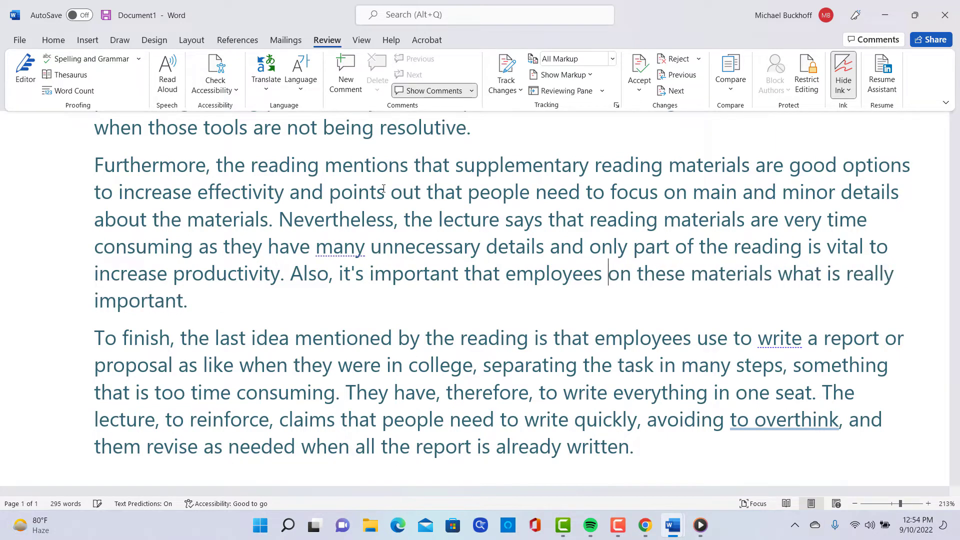
{"action": "type", "text": "concentrate"}
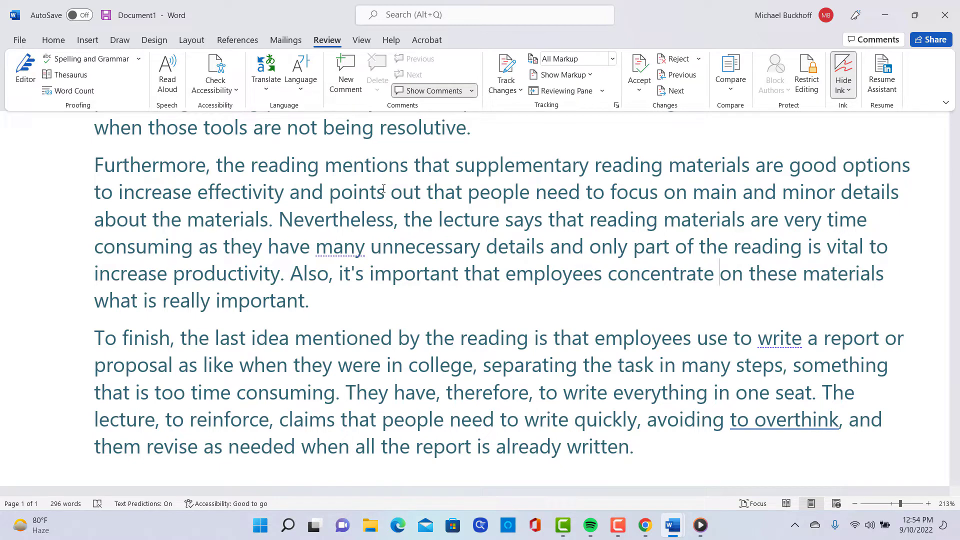
- Remove "these materials" from the "Furthermore" paragraph's last sentence, making it read "concentrate on what is really important"
{"action": "key", "text": "Delete"}
{"action": "key", "text": "Delete"}
{"action": "key", "text": "Delete"}
{"action": "key", "text": "Delete"}
{"action": "key", "text": "Delete"}
{"action": "key", "text": "Delete"}
{"action": "key", "text": "Delete"}
{"action": "key", "text": "Delete"}
{"action": "key", "text": "Delete"}
{"action": "key", "text": "Delete"}
{"action": "key", "text": "Delete"}
{"action": "key", "text": "Delete"}
{"action": "key", "text": "Delete"}
{"action": "key", "text": "Delete"}
{"action": "key", "text": "Delete"}
{"action": "key", "text": "Delete"}
{"action": "key", "text": "Delete"}
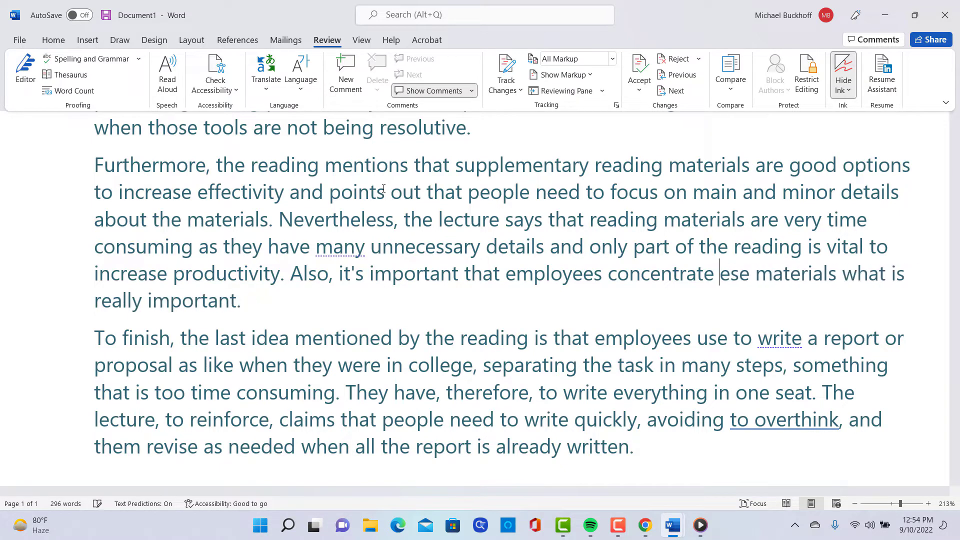
{"action": "key", "text": "Delete"}
{"action": "type", "text": "on"}
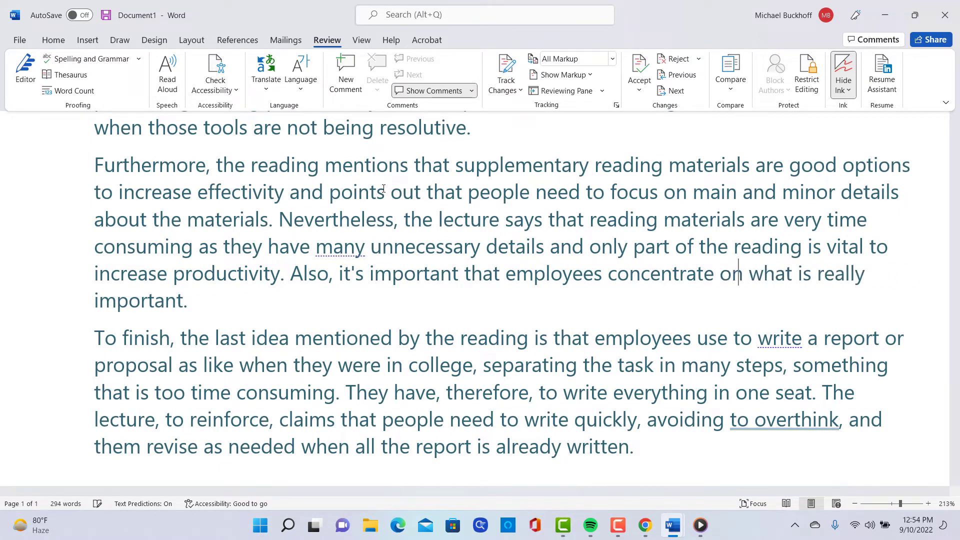
- Insert "with the required readings" after "really important" at the end of the "Furthermore" paragraph
{"action": "key", "text": "Right"}
{"action": "key", "text": "Right"}
{"action": "key", "text": "Right"}
{"action": "key", "text": "Right"}
{"action": "key", "text": "Right"}
{"action": "key", "text": "Right"}
{"action": "key", "text": "Right"}
{"action": "key", "text": "Right"}
{"action": "key", "text": "Right"}
{"action": "key", "text": "Right"}
{"action": "key", "text": "Right"}
{"action": "key", "text": "Right"}
{"action": "key", "text": "Right"}
{"action": "key", "text": "Right"}
{"action": "key", "text": "Right"}
{"action": "key", "text": "Right"}
{"action": "key", "text": "Right"}
{"action": "key", "text": "Right"}
{"action": "key", "text": "Right"}
{"action": "key", "text": "Right"}
{"action": "key", "text": "Right"}
{"action": "key", "text": "Right"}
{"action": "key", "text": "Right"}
{"action": "key", "text": "Right"}
{"action": "key", "text": "Right"}
{"action": "type", "text": "with the"}
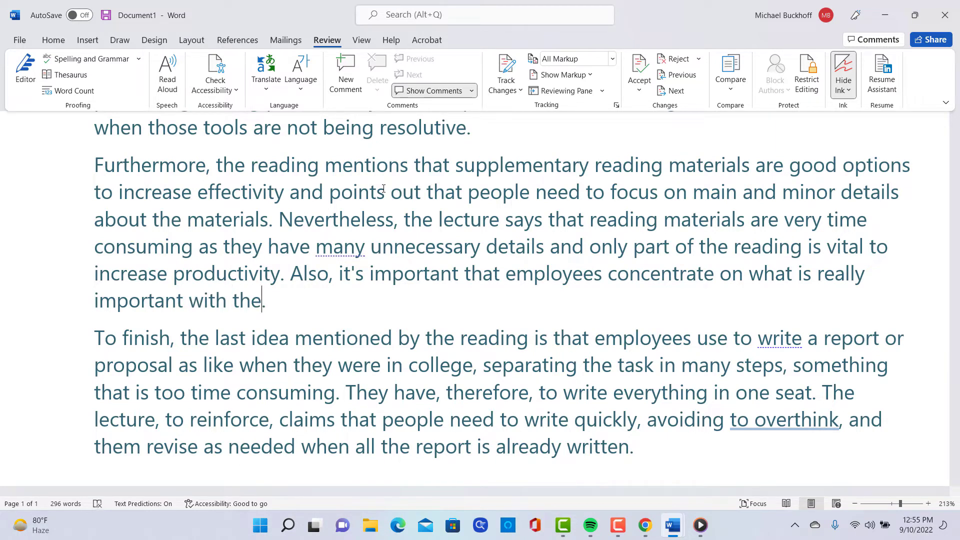
{"action": "type", "text": " re"}
{"action": "type", "text": "quired rea"}
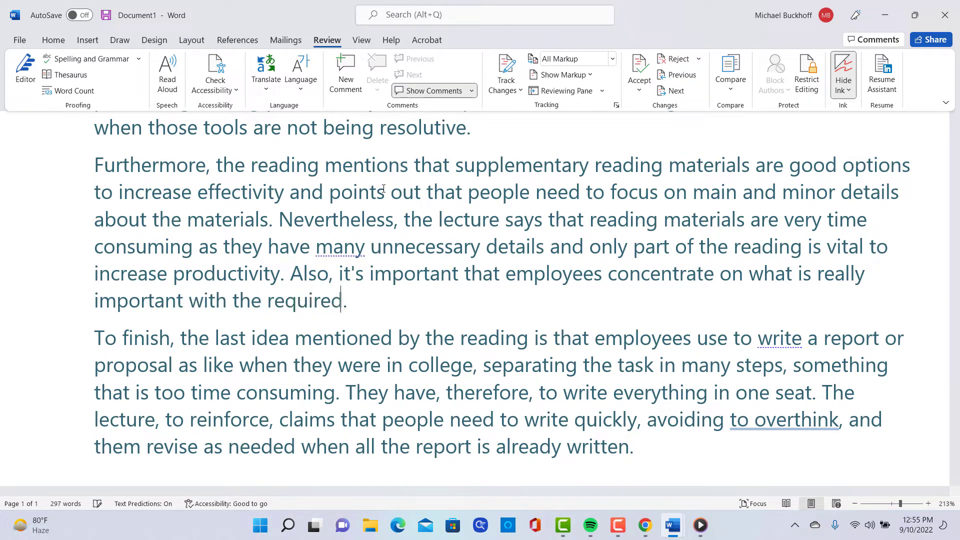
{"action": "type", "text": "dings"}
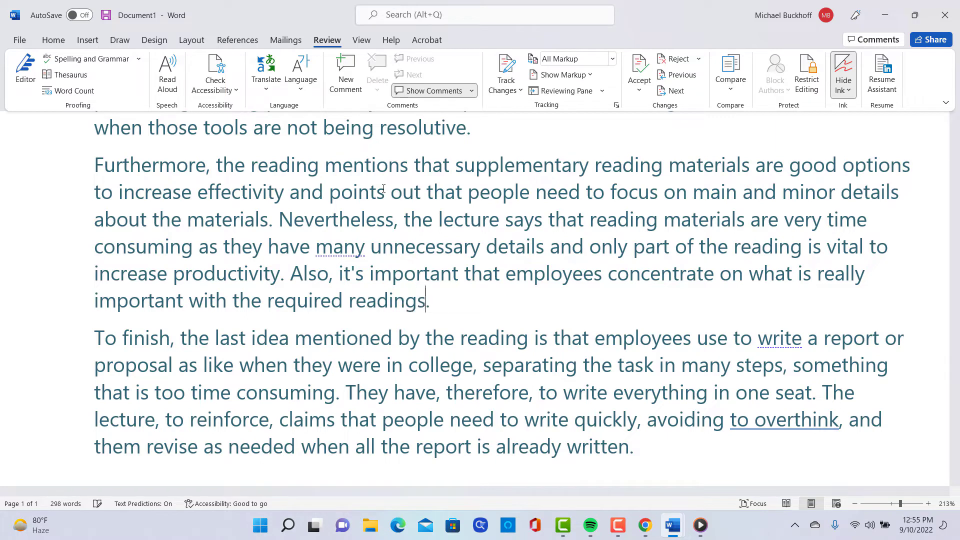
- Add ", concludes the speaker" after "required readings", before the closing period of the "Furthermore" paragraph
{"action": "type", "text": ", condl"}
{"action": "key", "text": "BackSpace"}
{"action": "key", "text": "BackSpace"}
{"action": "type", "text": "cludes t"}
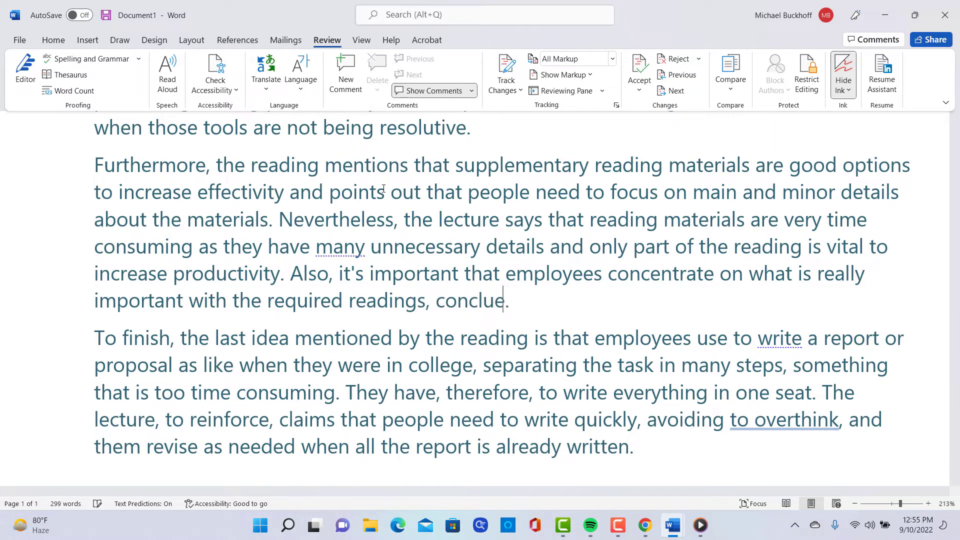
{"action": "type", "text": "he a"}
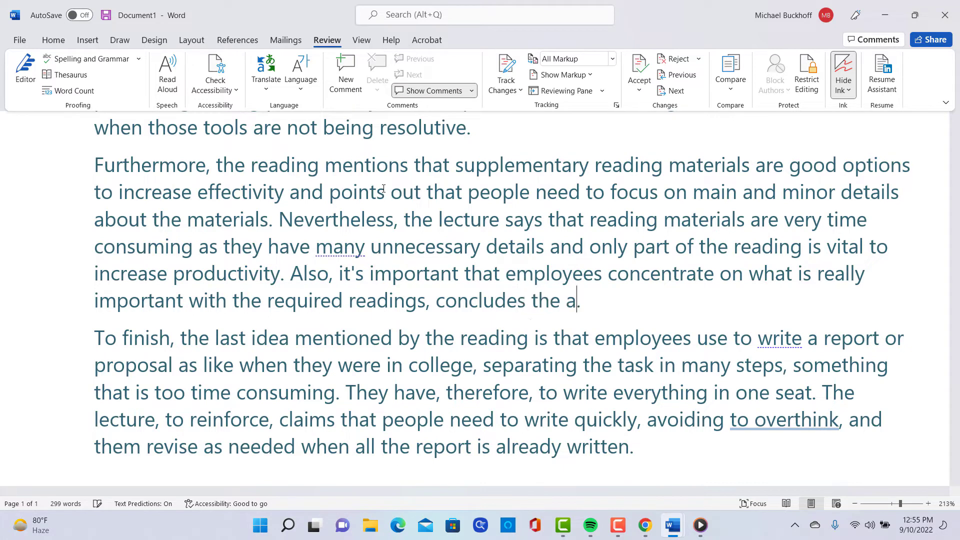
{"action": "key", "text": "BackSpace"}
{"action": "type", "text": "speka"}
{"action": "key", "text": "BackSpace"}
{"action": "key", "text": "BackSpace"}
{"action": "type", "text": "aker"}
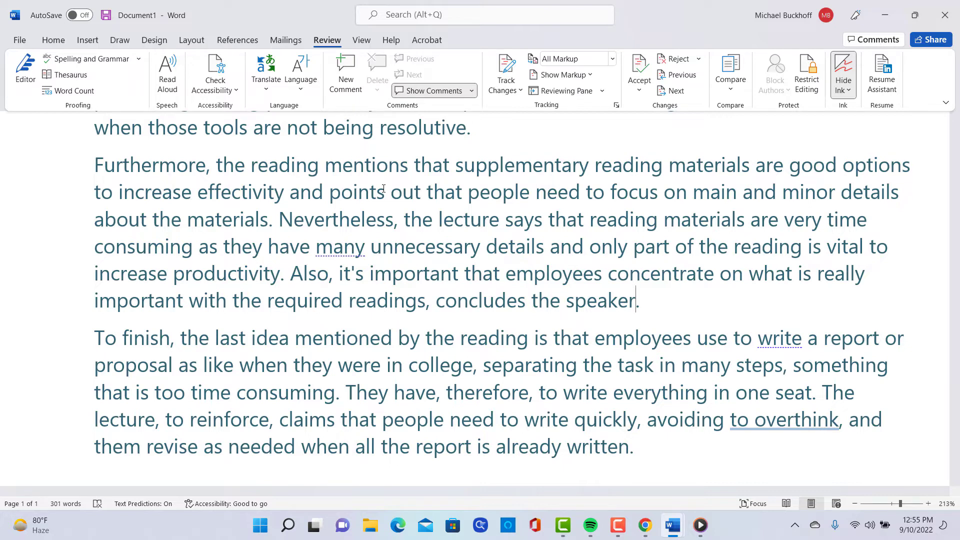
- Change "use" to "used" after "employees" in the first sentence of the "To finish" paragraph
{"action": "scroll", "coordinate": [384, 188], "scroll_direction": "down", "scroll_amount": 3}
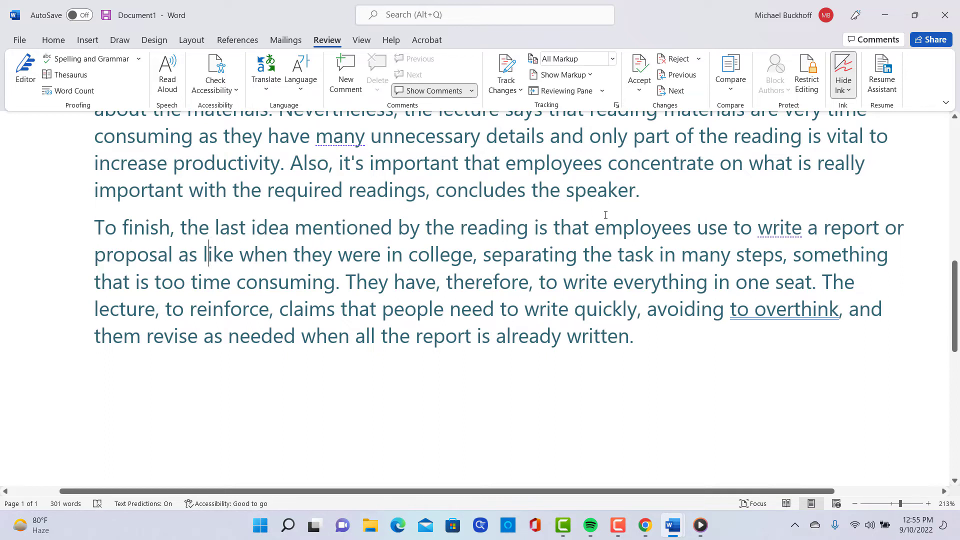
{"action": "left_click", "coordinate": [698, 229]}
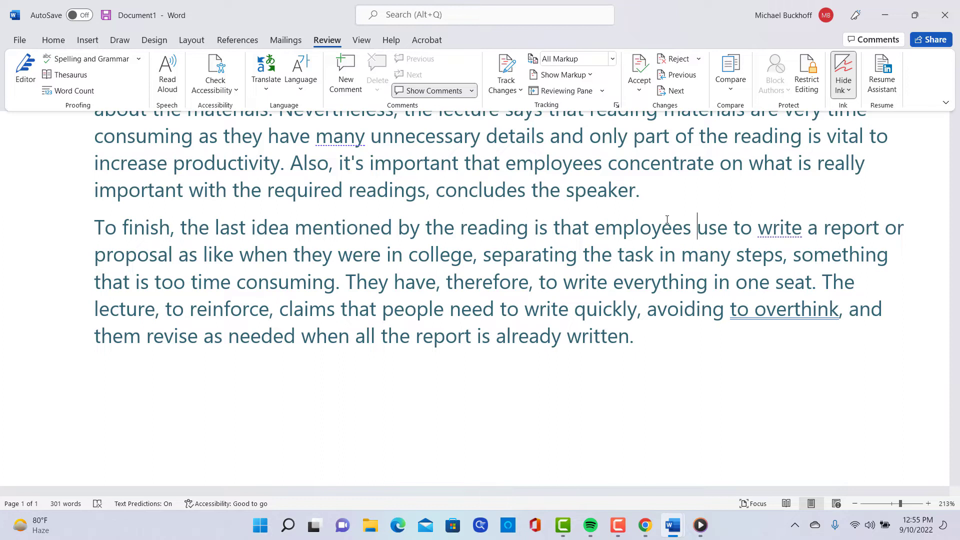
{"action": "key", "text": "Right"}
{"action": "key", "text": "Right"}
{"action": "key", "text": "Right"}
{"action": "type", "text": "d"}
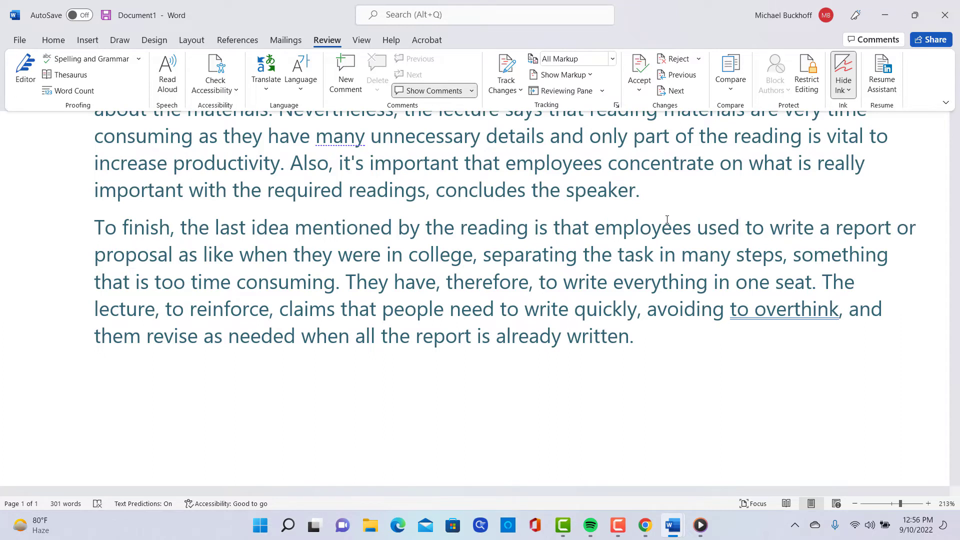
- Insert "but" directly before "something" after "in many steps," in the "To finish" paragraph
{"action": "key", "text": "Right"}
{"action": "key", "text": "Right"}
{"action": "key", "text": "Right"}
{"action": "key", "text": "Right"}
{"action": "key", "text": "Right"}
{"action": "key", "text": "Right"}
{"action": "key", "text": "Right"}
{"action": "key", "text": "Right"}
{"action": "key", "text": "Right"}
{"action": "key", "text": "Right"}
{"action": "key", "text": "Right"}
{"action": "key", "text": "Right"}
{"action": "key", "text": "Right"}
{"action": "key", "text": "Right"}
{"action": "key", "text": "Right"}
{"action": "key", "text": "Right"}
{"action": "key", "text": "Right"}
{"action": "key", "text": "Right"}
{"action": "key", "text": "Right"}
{"action": "key", "text": "Right"}
{"action": "key", "text": "Right"}
{"action": "key", "text": "Right"}
{"action": "key", "text": "Right"}
{"action": "key", "text": "Right"}
{"action": "key", "text": "Right"}
{"action": "key", "text": "Right"}
{"action": "key", "text": "Right"}
{"action": "key", "text": "Right"}
{"action": "key", "text": "Right"}
{"action": "key", "text": "Right"}
{"action": "key", "text": "Right"}
{"action": "key", "text": "Right"}
{"action": "key", "text": "Right"}
{"action": "key", "text": "Right"}
{"action": "key", "text": "Right"}
{"action": "key", "text": "Right"}
{"action": "key", "text": "Right"}
{"action": "key", "text": "Right"}
{"action": "key", "text": "Right"}
{"action": "key", "text": "Right"}
{"action": "key", "text": "Right"}
{"action": "key", "text": "Right"}
{"action": "key", "text": "Right"}
{"action": "key", "text": "Right"}
{"action": "key", "text": "Right"}
{"action": "key", "text": "Right"}
{"action": "key", "text": "Right"}
{"action": "key", "text": "Right"}
{"action": "key", "text": "Right"}
{"action": "key", "text": "Right"}
{"action": "key", "text": "Right"}
{"action": "key", "text": "Right"}
{"action": "key", "text": "Right"}
{"action": "key", "text": "Right"}
{"action": "key", "text": "Right"}
{"action": "key", "text": "Right"}
{"action": "key", "text": "Right"}
{"action": "key", "text": "Right"}
{"action": "key", "text": "Right"}
{"action": "key", "text": "Right"}
{"action": "key", "text": "Right"}
{"action": "key", "text": "Right"}
{"action": "key", "text": "Right"}
{"action": "key", "text": "Right"}
{"action": "key", "text": "Right"}
{"action": "key", "text": "Right"}
{"action": "key", "text": "Right"}
{"action": "key", "text": "Right"}
{"action": "key", "text": "Right"}
{"action": "key", "text": "Right"}
{"action": "key", "text": "Up"}
{"action": "key", "text": "Left"}
{"action": "key", "text": "Left"}
{"action": "key", "text": "Left"}
{"action": "key", "text": "Left"}
{"action": "key", "text": "Left"}
{"action": "key", "text": "Right"}
{"action": "key", "text": "Right"}
{"action": "key", "text": "Right"}
{"action": "key", "text": "ctrl+Right"}
{"action": "key", "text": "ctrl+Right"}
{"action": "key", "text": "Left"}
{"action": "type", "text": "but"}
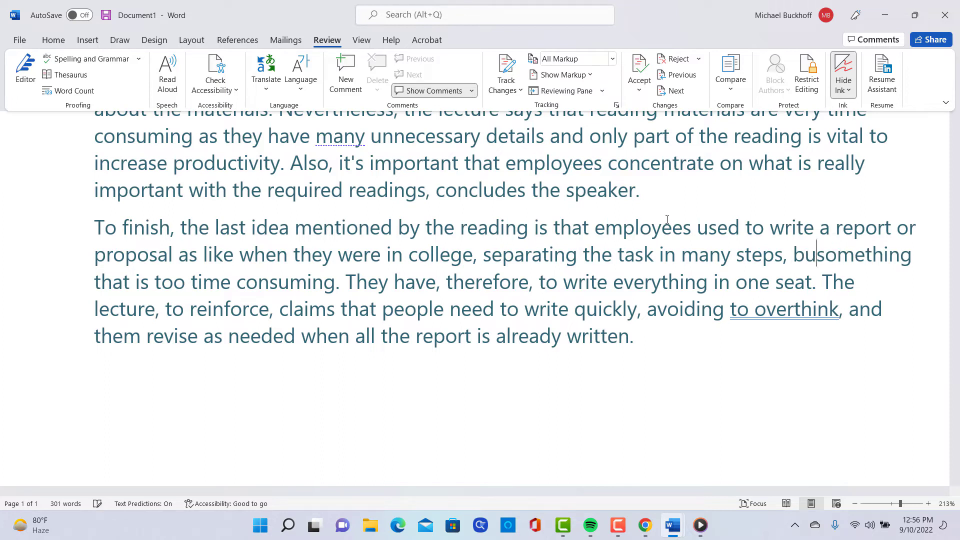
{"action": "key", "text": "Left"}
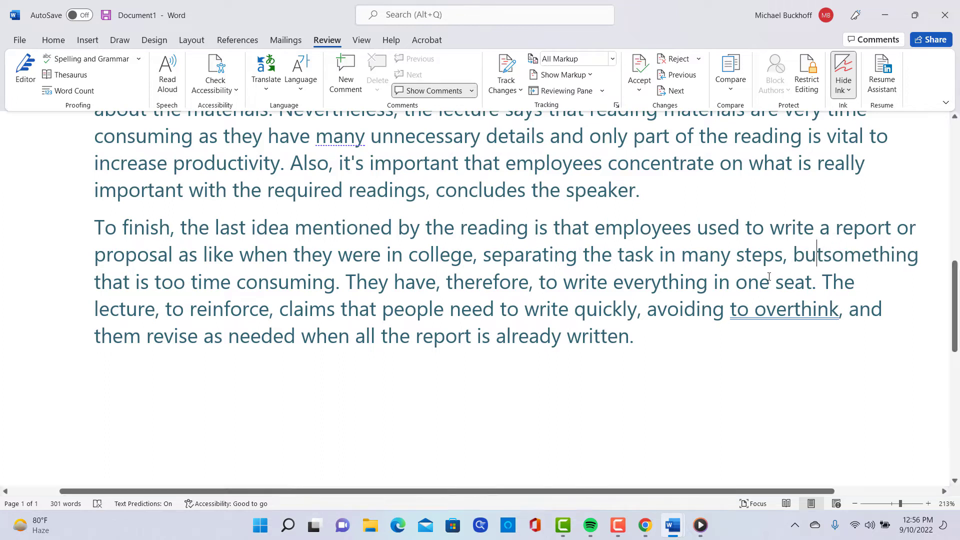
{"action": "key", "text": "Left"}
- Change "last idea" to "lastly" in the first sentence of the "To finish" paragraph
{"action": "left_click", "coordinate": [749, 280]}
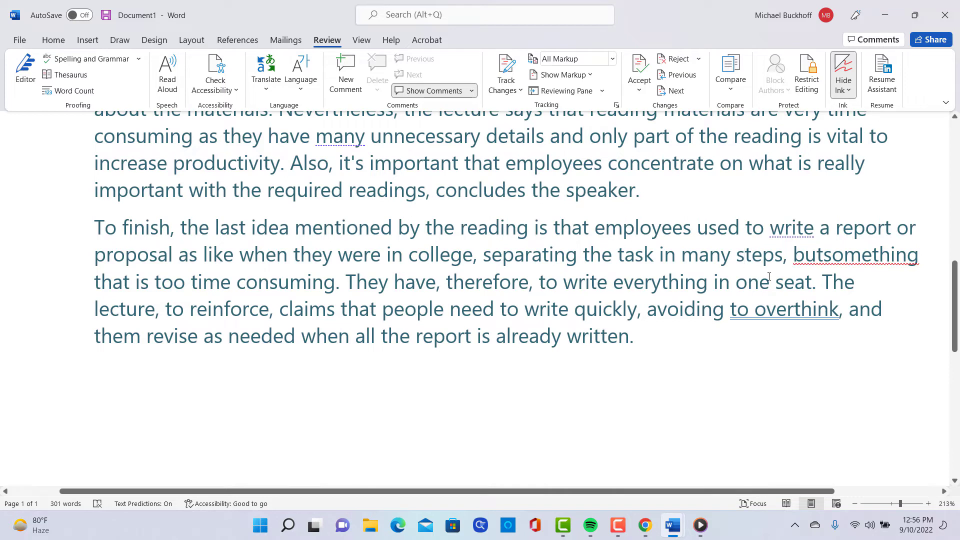
{"action": "key", "text": "Left"}
{"action": "key", "text": "Up"}
{"action": "key", "text": "Down"}
{"action": "key", "text": "Left"}
{"action": "key", "text": "Up"}
{"action": "key", "text": "Left"}
{"action": "key", "text": "Left"}
{"action": "key", "text": "Left"}
{"action": "key", "text": "Left"}
{"action": "key", "text": "Left"}
{"action": "key", "text": "Left"}
{"action": "key", "text": "Left"}
{"action": "key", "text": "Left"}
{"action": "key", "text": "Left"}
{"action": "key", "text": "Left"}
{"action": "key", "text": "Left"}
{"action": "key", "text": "Left"}
{"action": "key", "text": "Left"}
{"action": "key", "text": "Left"}
{"action": "key", "text": "Left"}
{"action": "key", "text": "Left"}
{"action": "key", "text": "Left"}
{"action": "key", "text": "Left"}
{"action": "key", "text": "Left"}
{"action": "key", "text": "Left"}
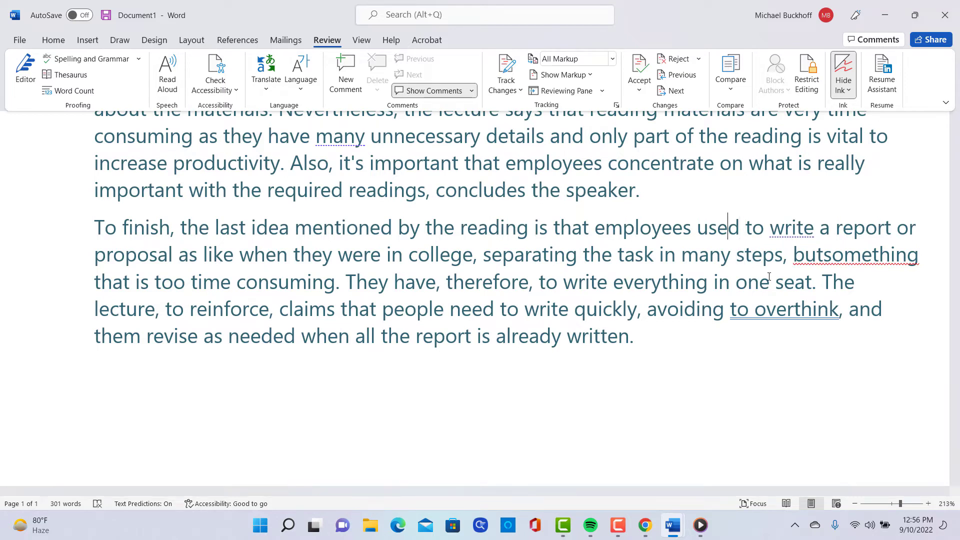
{"action": "key", "text": "Left"}
{"action": "key", "text": "Left"}
{"action": "key", "text": "Left"}
{"action": "key", "text": "Left"}
{"action": "key", "text": "Left"}
{"action": "key", "text": "Left"}
{"action": "key", "text": "Left"}
{"action": "key", "text": "Left"}
{"action": "key", "text": "Left"}
{"action": "key", "text": "Left"}
{"action": "key", "text": "Left"}
{"action": "key", "text": "Left"}
{"action": "key", "text": "Left"}
{"action": "key", "text": "Left"}
{"action": "key", "text": "Right"}
{"action": "key", "text": "Right"}
{"action": "key", "text": "Right"}
{"action": "key", "text": "Right"}
{"action": "key", "text": "Right"}
{"action": "key", "text": "BackSpace"}
{"action": "key", "text": "BackSpace"}
{"action": "key", "text": "BackSpace"}
{"action": "key", "text": "BackSpace"}
{"action": "key", "text": "BackSpace"}
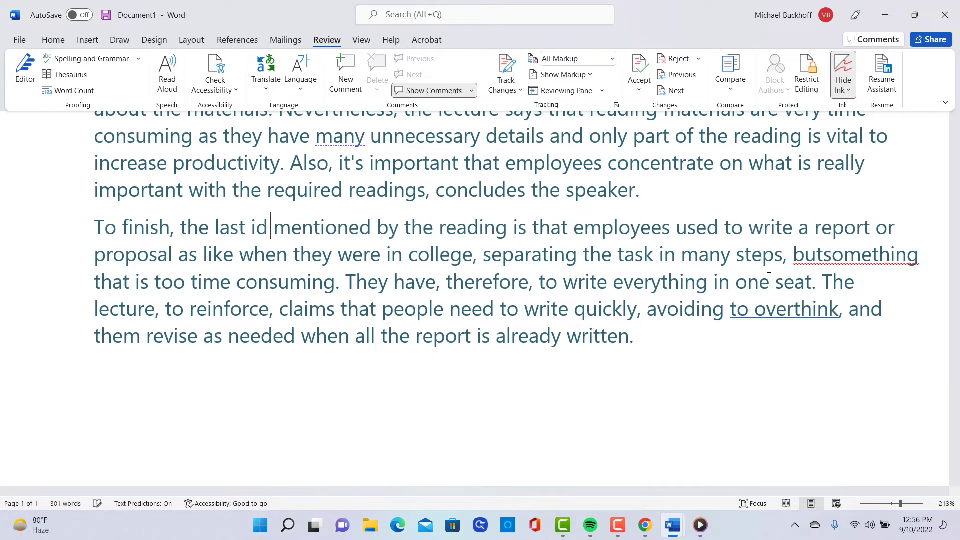
{"action": "type", "text": "ly"}
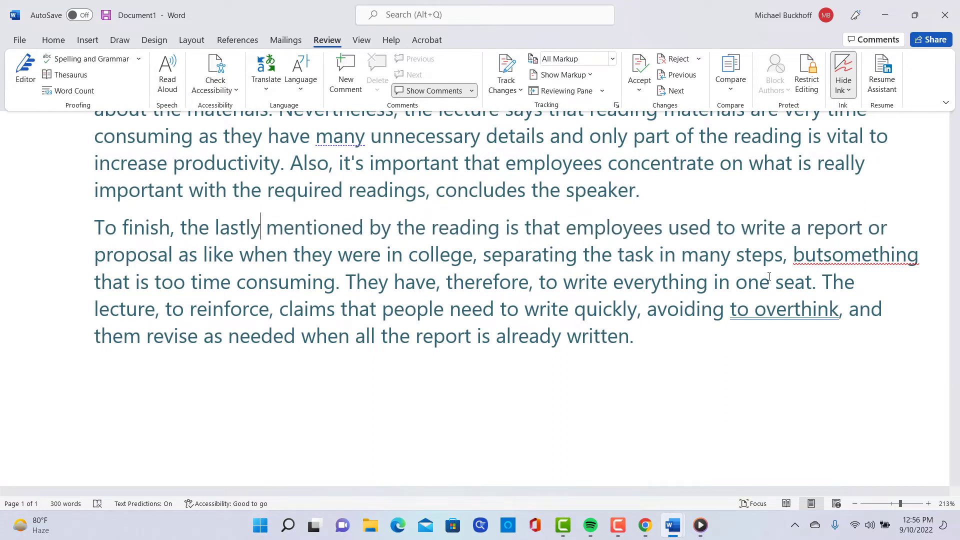
- Replace "mentioned by the reading is that" with "although" after "lastly" in the "To finish" paragraph
{"action": "key", "text": "Delete"}
{"action": "key", "text": "Delete"}
{"action": "key", "text": "Delete"}
{"action": "key", "text": "Delete"}
{"action": "key", "text": "Delete"}
{"action": "key", "text": "Delete"}
{"action": "key", "text": "Delete"}
{"action": "key", "text": "Delete"}
{"action": "key", "text": "Delete"}
{"action": "key", "text": "Delete"}
{"action": "key", "text": "Delete"}
{"action": "key", "text": "Delete"}
{"action": "key", "text": "Delete"}
{"action": "key", "text": "Delete"}
{"action": "key", "text": "Delete"}
{"action": "key", "text": "Delete"}
{"action": "key", "text": "Delete"}
{"action": "key", "text": "Delete"}
{"action": "key", "text": "Delete"}
{"action": "key", "text": "Delete"}
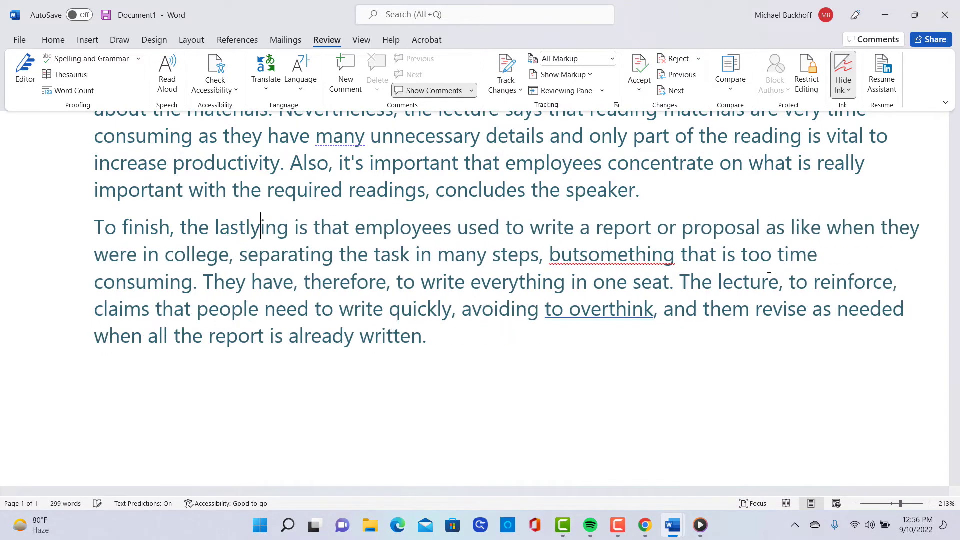
{"action": "key", "text": "Delete"}
{"action": "key", "text": "Delete"}
{"action": "key", "text": "Delete"}
{"action": "key", "text": "Delete"}
{"action": "key", "text": "Delete"}
{"action": "key", "text": "Delete"}
{"action": "key", "text": "Delete"}
{"action": "key", "text": "Delete"}
{"action": "key", "text": "Delete"}
{"action": "key", "text": "Delete"}
{"action": "key", "text": "Delete"}
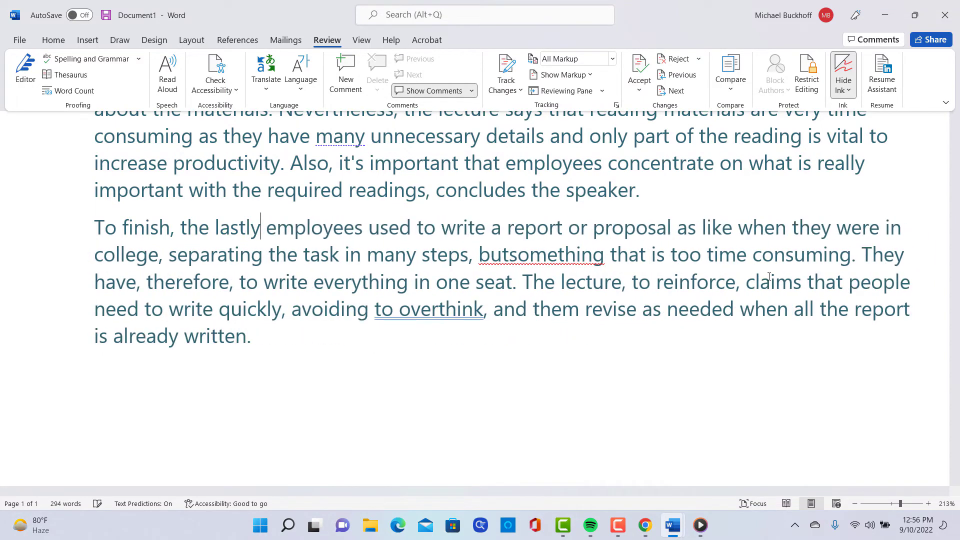
{"action": "type", "text": "although"}
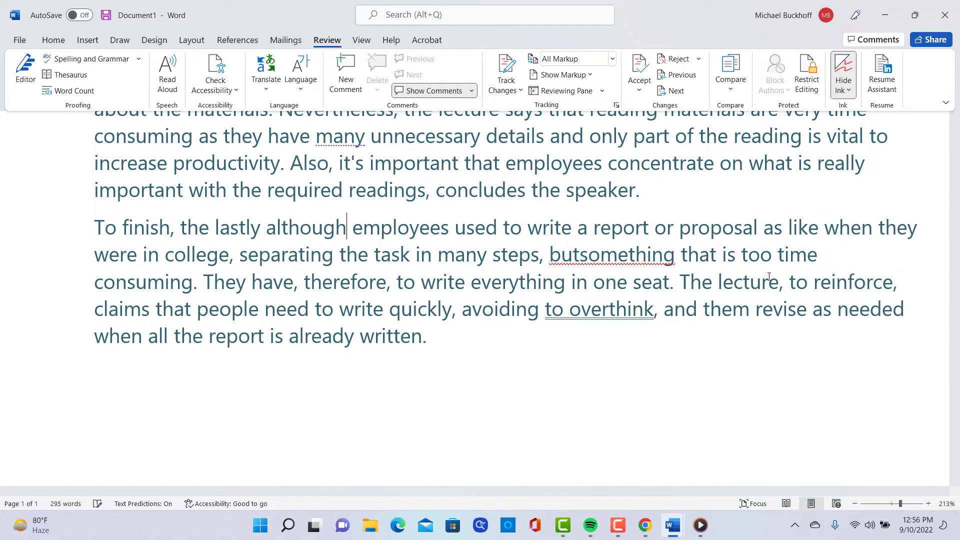
- Replace "used to" with "may" after "employees" in the first sentence of the "To finish" paragraph
{"action": "key", "text": "Right"}
{"action": "key", "text": "Right"}
{"action": "key", "text": "Right"}
{"action": "key", "text": "Right"}
{"action": "key", "text": "Right"}
{"action": "key", "text": "Right"}
{"action": "key", "text": "Right"}
{"action": "key", "text": "Right"}
{"action": "key", "text": "Right"}
{"action": "key", "text": "Right"}
{"action": "key", "text": "Right"}
{"action": "key", "text": "Right"}
{"action": "key", "text": "Right"}
{"action": "key", "text": "Right"}
{"action": "key", "text": "Right"}
{"action": "key", "text": "Right"}
{"action": "key", "text": "Right"}
{"action": "key", "text": "Right"}
{"action": "key", "text": "Right"}
{"action": "key", "text": "Right"}
{"action": "key", "text": "Right"}
{"action": "key", "text": "Right"}
{"action": "key", "text": "Right"}
{"action": "key", "text": "Right"}
{"action": "key", "text": "Right"}
{"action": "key", "text": "Right"}
{"action": "key", "text": "Right"}
{"action": "key", "text": "Right"}
{"action": "key", "text": "Right"}
{"action": "key", "text": "Right"}
{"action": "key", "text": "Right"}
{"action": "key", "text": "Right"}
{"action": "key", "text": "Right"}
{"action": "key", "text": "Right"}
{"action": "key", "text": "Right"}
{"action": "key", "text": "Right"}
{"action": "key", "text": "Right"}
{"action": "key", "text": "Right"}
{"action": "key", "text": "Right"}
{"action": "key", "text": "Right"}
{"action": "key", "text": "Left"}
{"action": "key", "text": "Left"}
{"action": "key", "text": "Left"}
{"action": "key", "text": "Left"}
{"action": "key", "text": "Left"}
{"action": "key", "text": "Left"}
{"action": "key", "text": "Left"}
{"action": "key", "text": "Left"}
{"action": "key", "text": "Left"}
{"action": "key", "text": "Left"}
{"action": "key", "text": "Left"}
{"action": "key", "text": "Left"}
{"action": "key", "text": "Left"}
{"action": "key", "text": "Left"}
{"action": "key", "text": "Left"}
{"action": "key", "text": "Left"}
{"action": "key", "text": "Left"}
{"action": "key", "text": "Left"}
{"action": "key", "text": "Left"}
{"action": "key", "text": "Left"}
{"action": "key", "text": "Left"}
{"action": "key", "text": "Left"}
{"action": "key", "text": "Left"}
{"action": "key", "text": "Left"}
{"action": "key", "text": "Left"}
{"action": "key", "text": "Left"}
{"action": "key", "text": "Left"}
{"action": "key", "text": "Left"}
{"action": "key", "text": "Left"}
{"action": "key", "text": "Right"}
{"action": "key", "text": "Right"}
{"action": "key", "text": "BackSpace"}
{"action": "key", "text": "BackSpace"}
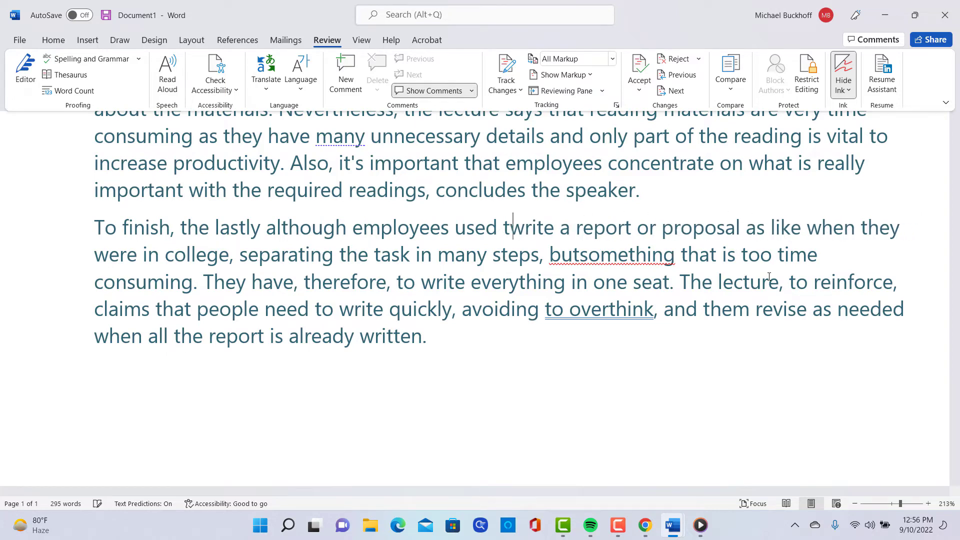
{"action": "key", "text": "BackSpace"}
{"action": "key", "text": "BackSpace"}
{"action": "key", "text": "BackSpace"}
{"action": "key", "text": "BackSpace"}
{"action": "key", "text": "BackSpace"}
{"action": "key", "text": "BackSpace"}
{"action": "type", "text": "may"}
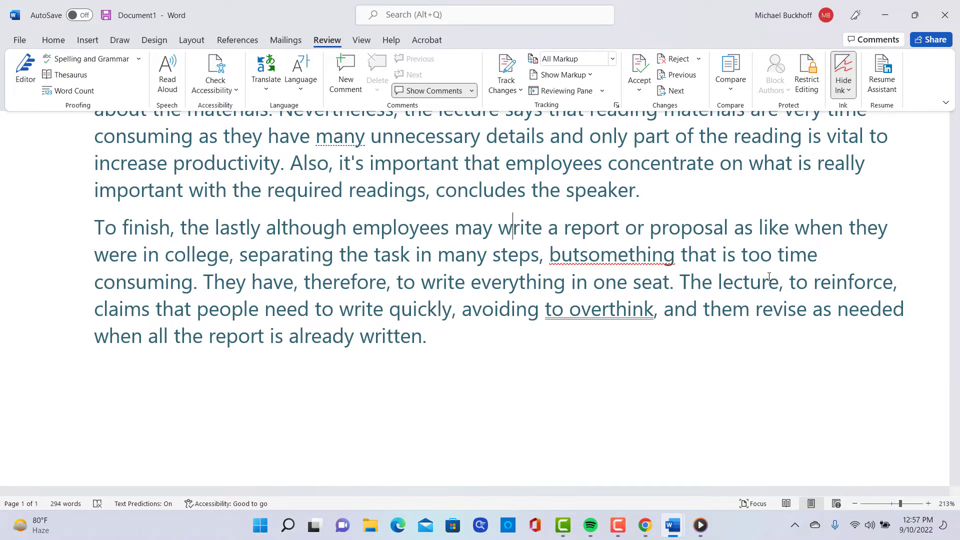
- Replace the comma after "college" with "by" before "separating" in the "To finish" paragraph
{"action": "key", "text": "Right"}
{"action": "key", "text": "Right"}
{"action": "key", "text": "Right"}
{"action": "key", "text": "Right"}
{"action": "key", "text": "Right"}
{"action": "key", "text": "Right"}
{"action": "key", "text": "Right"}
{"action": "key", "text": "Right"}
{"action": "key", "text": "Right"}
{"action": "key", "text": "Right"}
{"action": "key", "text": "Right"}
{"action": "key", "text": "Right"}
{"action": "key", "text": "Right"}
{"action": "key", "text": "Right"}
{"action": "key", "text": "Right"}
{"action": "key", "text": "Right"}
{"action": "key", "text": "Right"}
{"action": "key", "text": "Right"}
{"action": "key", "text": "Right"}
{"action": "key", "text": "Right"}
{"action": "key", "text": "Down"}
{"action": "key", "text": "Home"}
{"action": "key", "text": "ctrl+Right"}
{"action": "key", "text": "ctrl+Right"}
{"action": "key", "text": "ctrl+Right"}
{"action": "key", "text": "Right"}
{"action": "key", "text": "Left"}
{"action": "key", "text": "Delete"}
{"action": "key", "text": "Delete"}
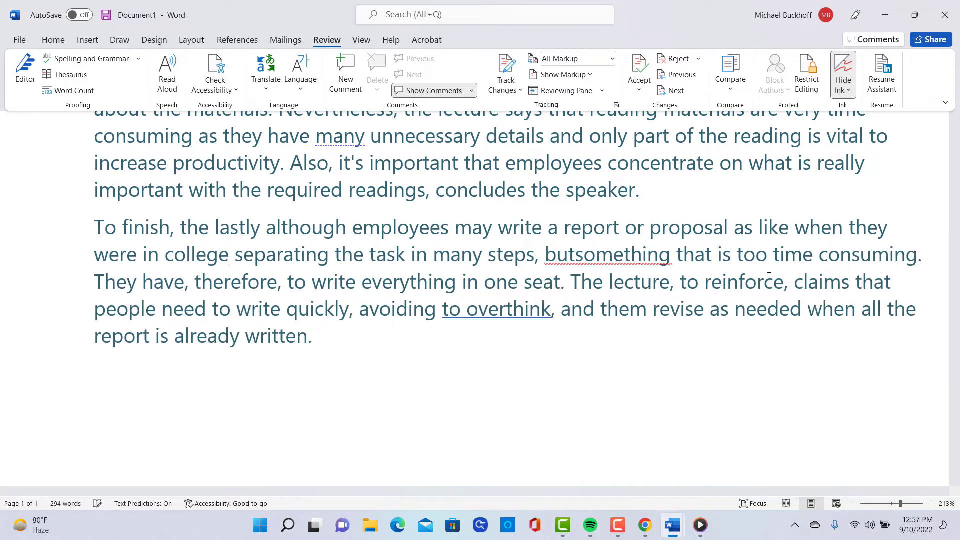
{"action": "type", "text": "by"}
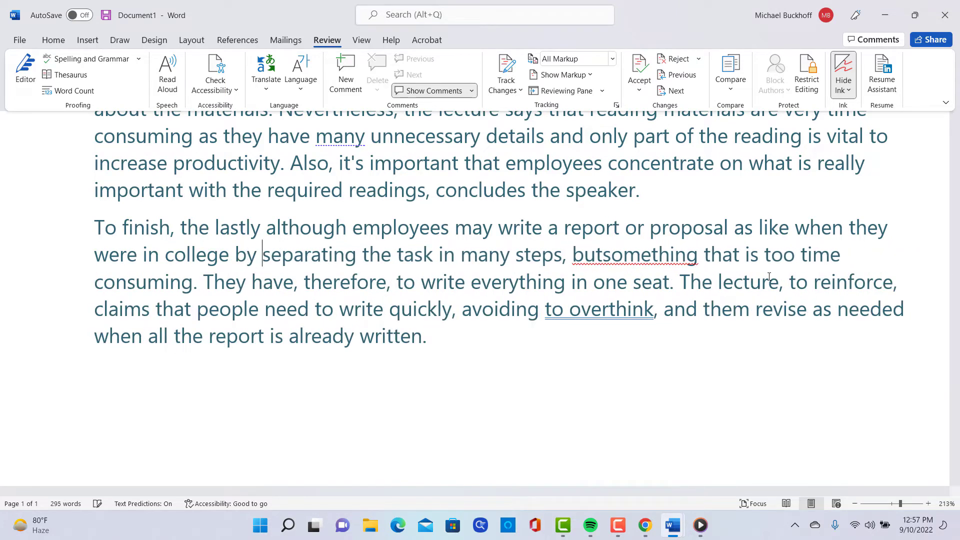
- Change "in" to "into" before "many steps" in the "To finish" paragraph
{"action": "key", "text": "Right"}
{"action": "key", "text": "Right"}
{"action": "key", "text": "Right"}
{"action": "key", "text": "Right"}
{"action": "key", "text": "Right"}
{"action": "key", "text": "Right"}
{"action": "key", "text": "Right"}
{"action": "key", "text": "Right"}
{"action": "key", "text": "Right"}
{"action": "key", "text": "Right"}
{"action": "key", "text": "Right"}
{"action": "key", "text": "Right"}
{"action": "key", "text": "Right"}
{"action": "key", "text": "Right"}
{"action": "key", "text": "Right"}
{"action": "key", "text": "Right"}
{"action": "key", "text": "Right"}
{"action": "key", "text": "Right"}
{"action": "key", "text": "Right"}
{"action": "key", "text": "Right"}
{"action": "key", "text": "Right"}
{"action": "key", "text": "Right"}
{"action": "key", "text": "Right"}
{"action": "key", "text": "Right"}
{"action": "key", "text": "Right"}
{"action": "key", "text": "Right"}
{"action": "key", "text": "Left"}
{"action": "key", "text": "Left"}
{"action": "key", "text": "Left"}
{"action": "key", "text": "Left"}
{"action": "key", "text": "Left"}
{"action": "key", "text": "Left"}
{"action": "key", "text": "Left"}
{"action": "key", "text": "Left"}
{"action": "key", "text": "Left"}
{"action": "key", "text": "Left"}
{"action": "key", "text": "Left"}
{"action": "key", "text": "Left"}
{"action": "key", "text": "Left"}
{"action": "type", "text": "to"}
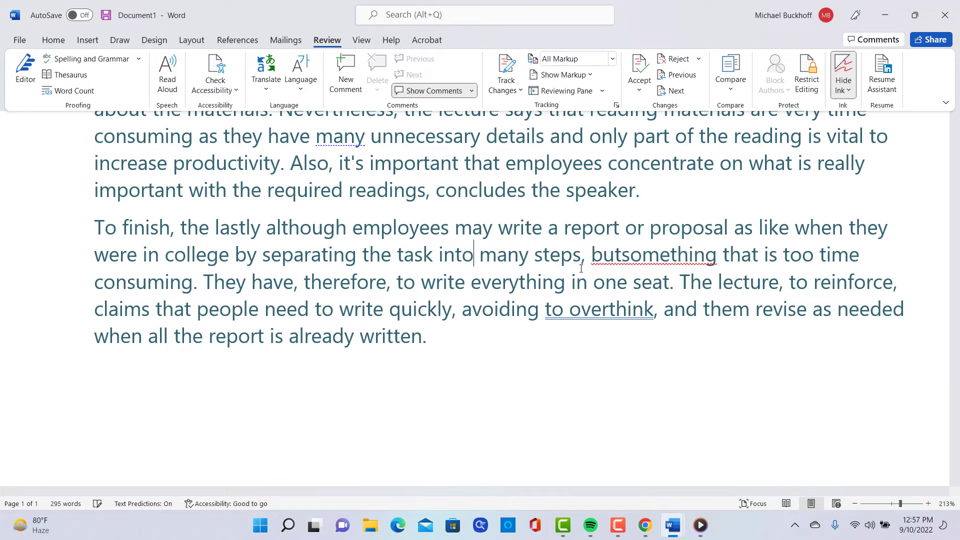
- Replace "butsomething that" with "this writing process" after "many steps," in the "To finish" paragraph
{"action": "key", "text": "Right"}
{"action": "key", "text": "Right"}
{"action": "key", "text": "Right"}
{"action": "key", "text": "Right"}
{"action": "key", "text": "Right"}
{"action": "key", "text": "Right"}
{"action": "key", "text": "Right"}
{"action": "key", "text": "Right"}
{"action": "key", "text": "Right"}
{"action": "key", "text": "Right"}
{"action": "key", "text": "Right"}
{"action": "key", "text": "Right"}
{"action": "key", "text": "Right"}
{"action": "key", "text": "Left"}
{"action": "key", "text": "Right"}
{"action": "key", "text": "Delete"}
{"action": "key", "text": "Delete"}
{"action": "key", "text": "Delete"}
{"action": "key", "text": "Delete"}
{"action": "key", "text": "Delete"}
{"action": "key", "text": "Delete"}
{"action": "key", "text": "Delete"}
{"action": "key", "text": "Delete"}
{"action": "key", "text": "Delete"}
{"action": "key", "text": "Delete"}
{"action": "key", "text": "Delete"}
{"action": "key", "text": "Delete"}
{"action": "key", "text": "Delete"}
{"action": "key", "text": "Delete"}
{"action": "key", "text": "Delete"}
{"action": "key", "text": "Delete"}
{"action": "key", "text": "Delete"}
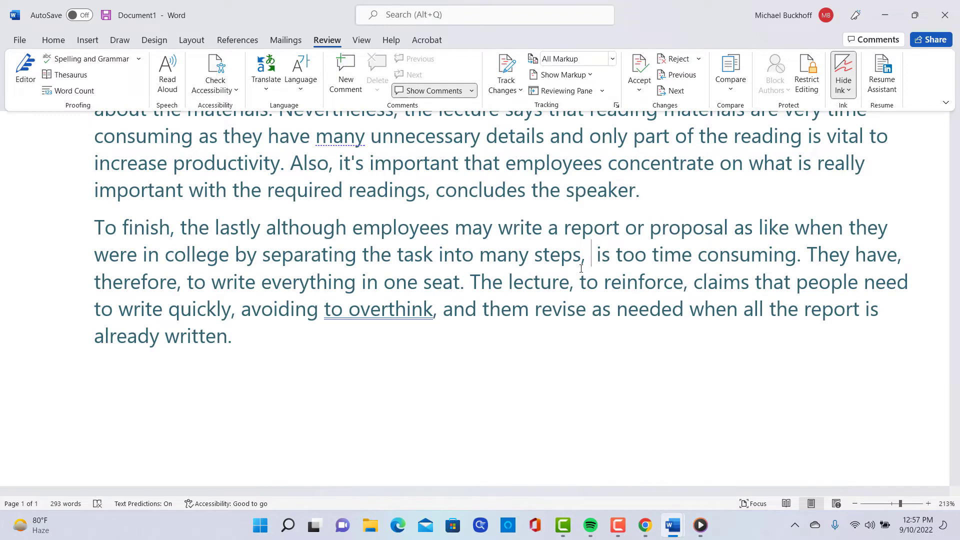
{"action": "type", "text": "this writing process"}
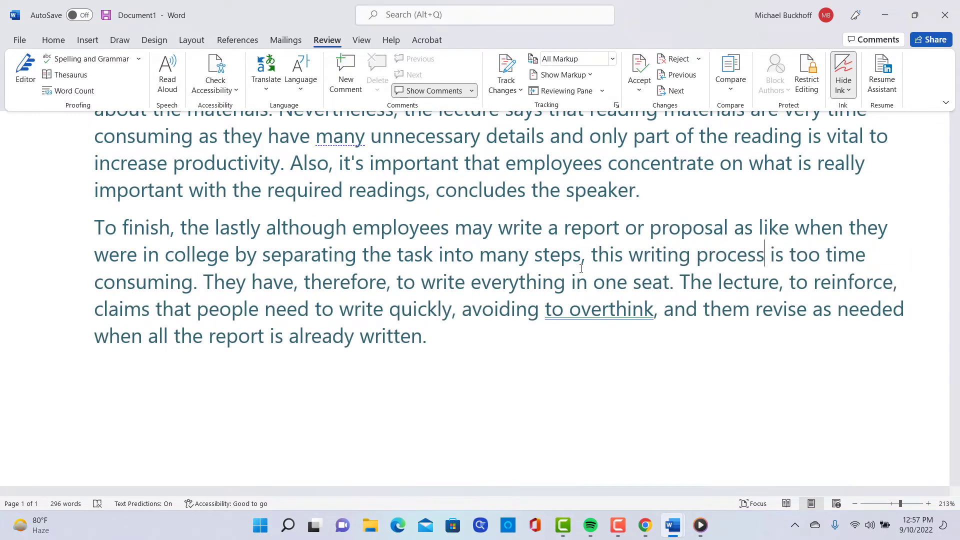
- Add ", observes the author" after "too time consuming" in the "To finish" paragraph
{"action": "key", "text": "ctrl+Right"}
{"action": "key", "text": "ctrl+Right"}
{"action": "key", "text": "ctrl+Right"}
{"action": "key", "text": "ctrl+Right"}
{"action": "key", "text": "Right"}
{"action": "key", "text": "ctrl+Right"}
{"action": "key", "text": "ctrl+Right"}
{"action": "key", "text": "Left"}
{"action": "key", "text": "Left"}
{"action": "type", "text": ", obs"}
{"action": "type", "text": "erves the auth"}
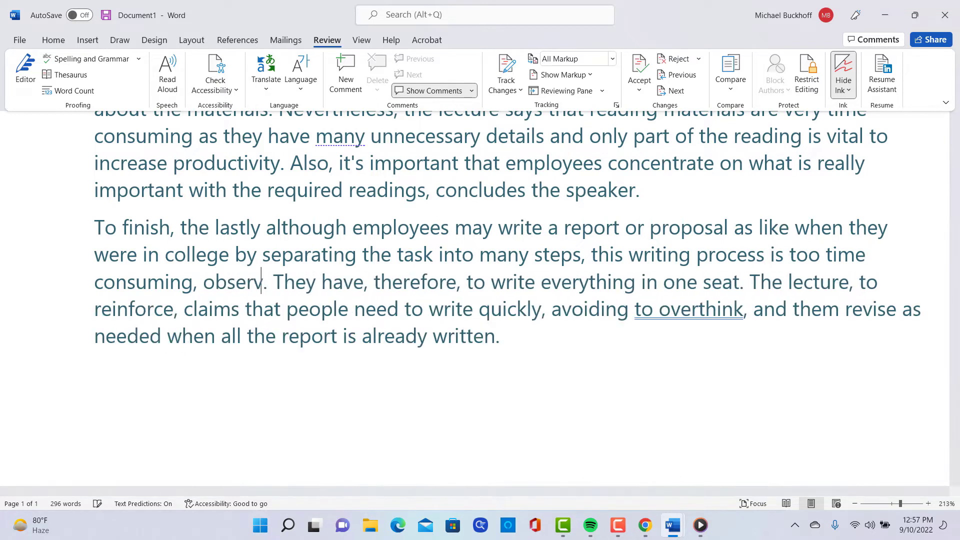
{"action": "type", "text": "or"}
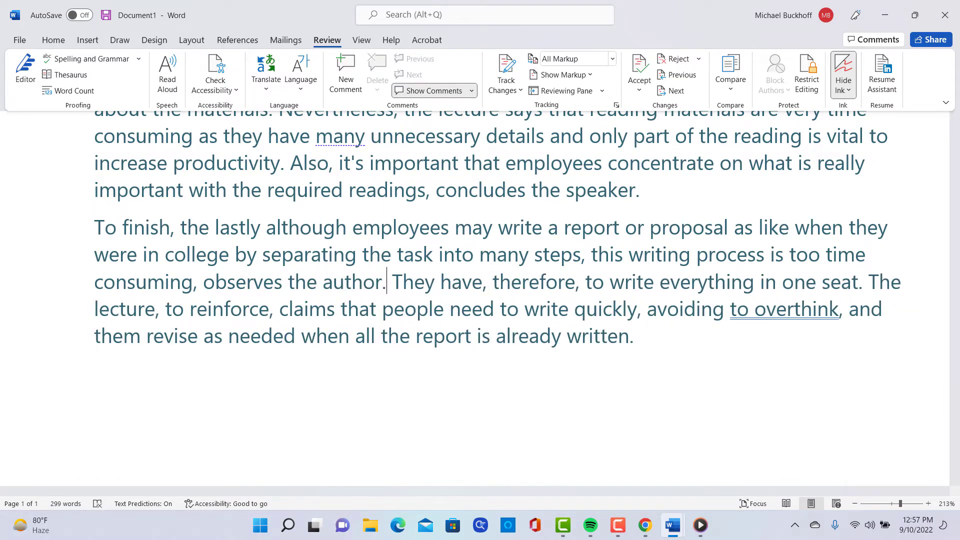
- Replace "have" with "should" after "They" in the second sentence of the "To finish" paragraph
{"action": "key", "text": "ctrl+Right"}
{"action": "key", "text": "ctrl+Right"}
{"action": "key", "text": "Left"}
{"action": "key", "text": "Left"}
{"action": "key", "text": "Right"}
{"action": "key", "text": "Right"}
{"action": "key", "text": "Delete"}
{"action": "key", "text": "Delete"}
{"action": "key", "text": "Delete"}
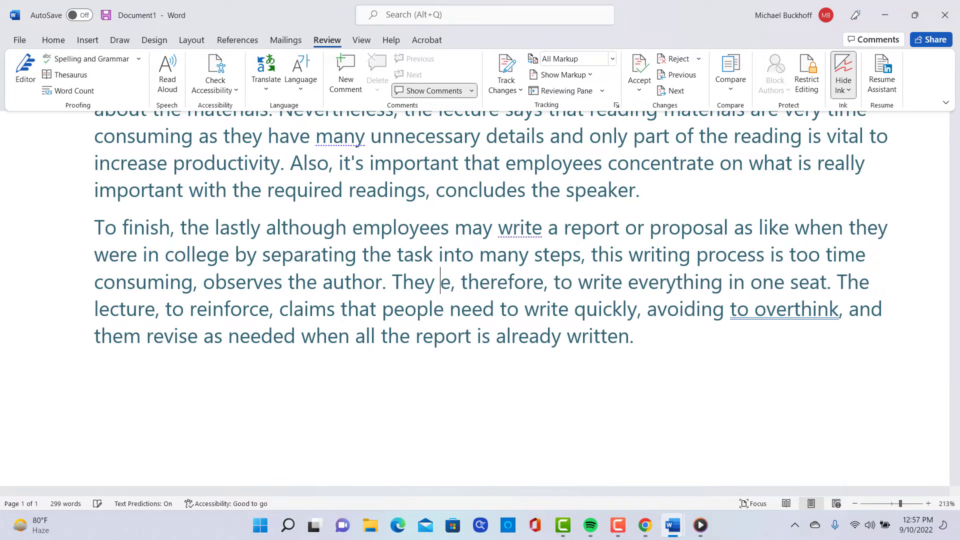
{"action": "key", "text": "Delete"}
{"action": "type", "text": "should"}
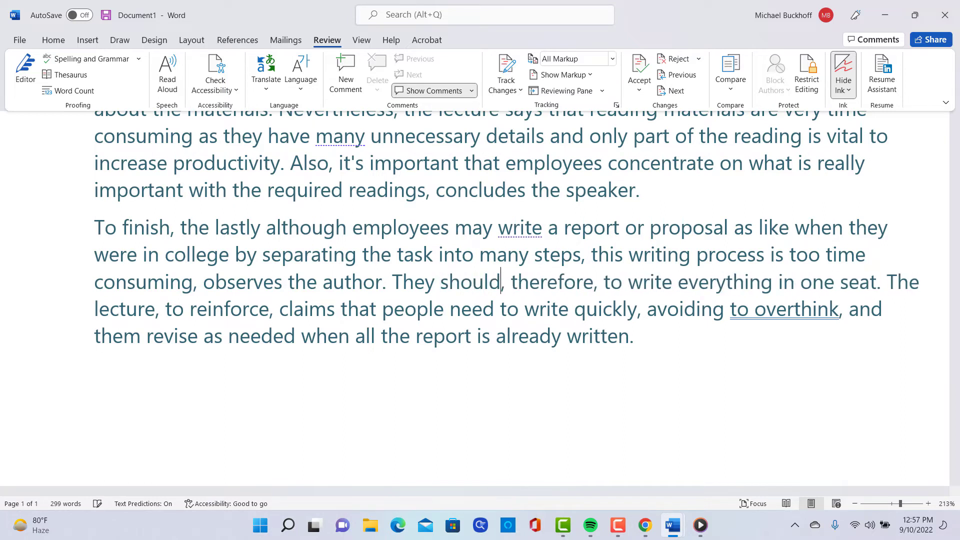
- Delete "to" before "write everything" in the second sentence of the "To finish" paragraph
{"action": "key", "text": "Right"}
{"action": "key", "text": "Right"}
{"action": "key", "text": "Right"}
{"action": "key", "text": "Right"}
{"action": "key", "text": "Right"}
{"action": "key", "text": "Right"}
{"action": "key", "text": "Right"}
{"action": "key", "text": "Right"}
{"action": "key", "text": "Right"}
{"action": "key", "text": "Right"}
{"action": "key", "text": "Right"}
{"action": "key", "text": "Right"}
{"action": "key", "text": "Right"}
{"action": "key", "text": "Delete"}
{"action": "key", "text": "Delete"}
{"action": "key", "text": "Delete"}
- Change "seat" to "sitting" after "in one" in the "To finish" paragraph
{"action": "key", "text": "Right"}
{"action": "key", "text": "Right"}
{"action": "key", "text": "Right"}
{"action": "key", "text": "Right"}
{"action": "key", "text": "Right"}
{"action": "key", "text": "Right"}
{"action": "key", "text": "Right"}
{"action": "key", "text": "Right"}
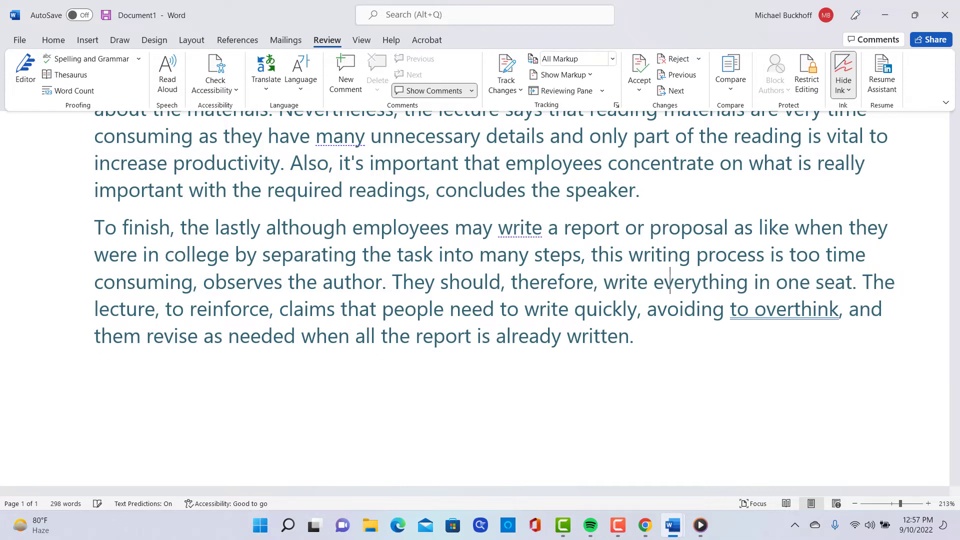
{"action": "key", "text": "Right"}
{"action": "key", "text": "Right"}
{"action": "key", "text": "Right"}
{"action": "key", "text": "Right"}
{"action": "key", "text": "Right"}
{"action": "key", "text": "Right"}
{"action": "key", "text": "Right"}
{"action": "key", "text": "Right"}
{"action": "key", "text": "Right"}
{"action": "key", "text": "Right"}
{"action": "key", "text": "Right"}
{"action": "key", "text": "Right"}
{"action": "key", "text": "Right"}
{"action": "key", "text": "Right"}
{"action": "key", "text": "Right"}
{"action": "key", "text": "Right"}
{"action": "key", "text": "Right"}
{"action": "key", "text": "Right"}
{"action": "key", "text": "Right"}
{"action": "key", "text": "Right"}
{"action": "key", "text": "BackSpace"}
{"action": "key", "text": "BackSpace"}
{"action": "key", "text": "Right"}
{"action": "key", "text": "Right"}
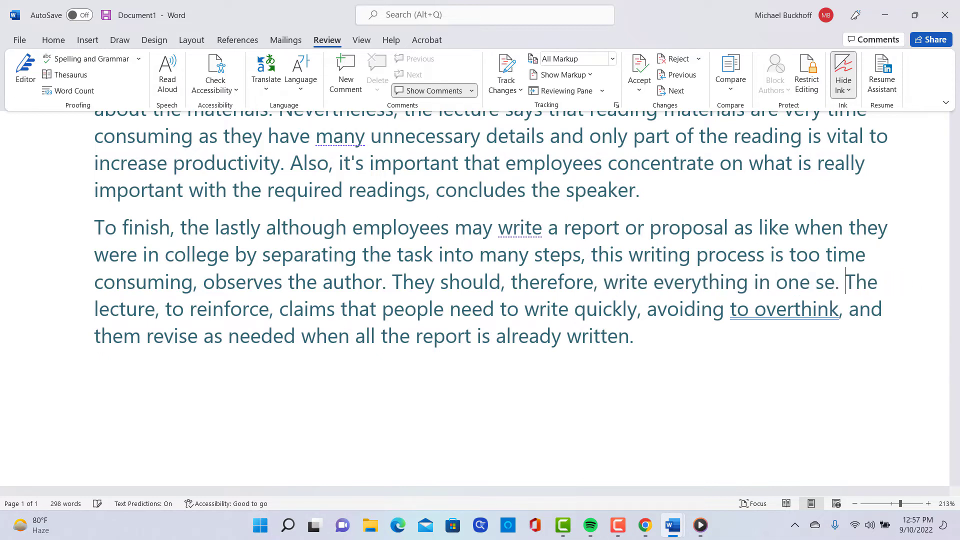
{"action": "key", "text": "Left"}
{"action": "key", "text": "Left"}
{"action": "key", "text": "BackSpace"}
{"action": "type", "text": "ittin"}
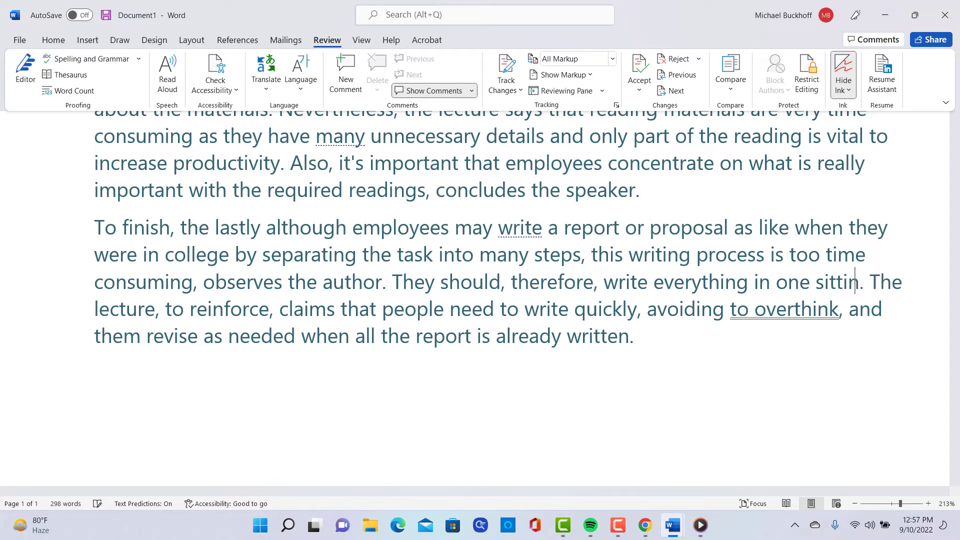
{"action": "type", "text": "g"}
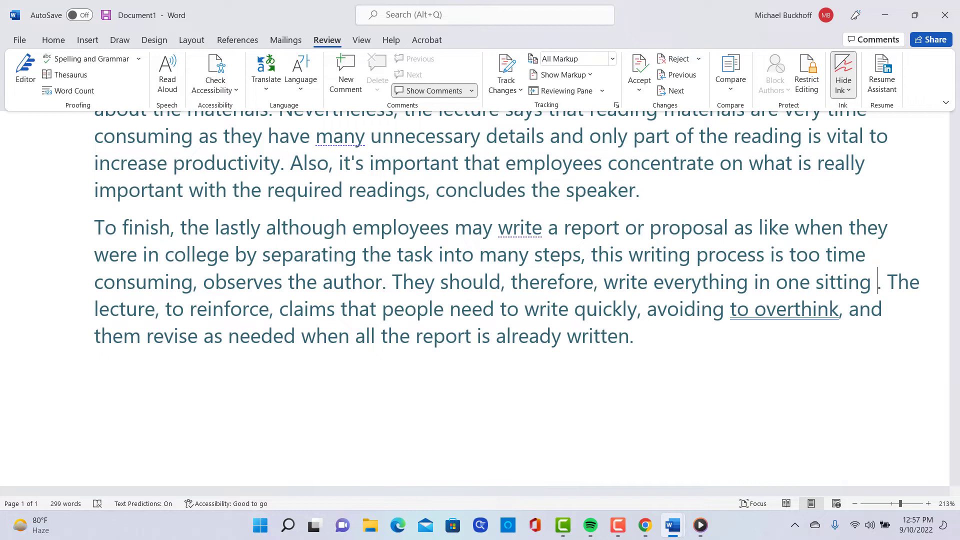
- Extend the sentence after "in one sitting" with "by writing their documents all at once"
{"action": "type", "text": " by wri"}
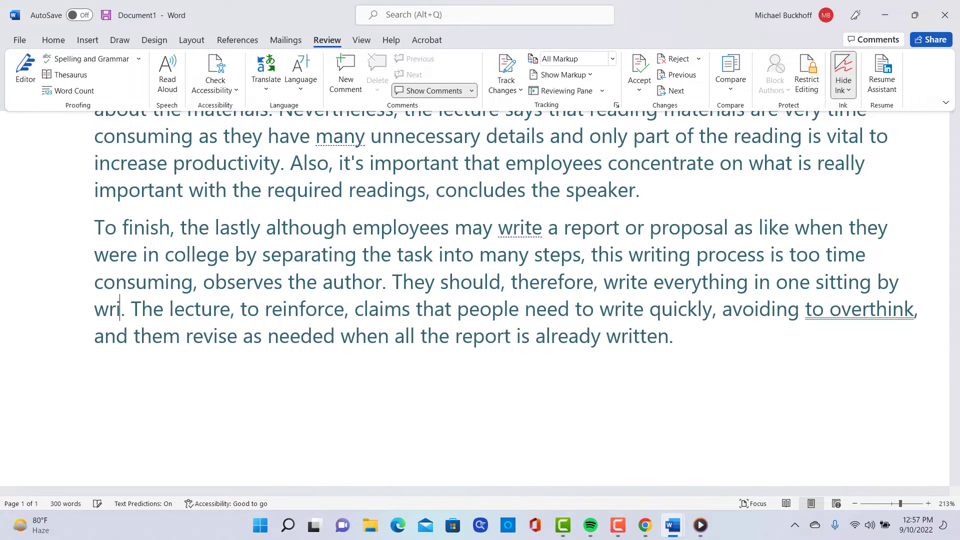
{"action": "type", "text": "ting their"}
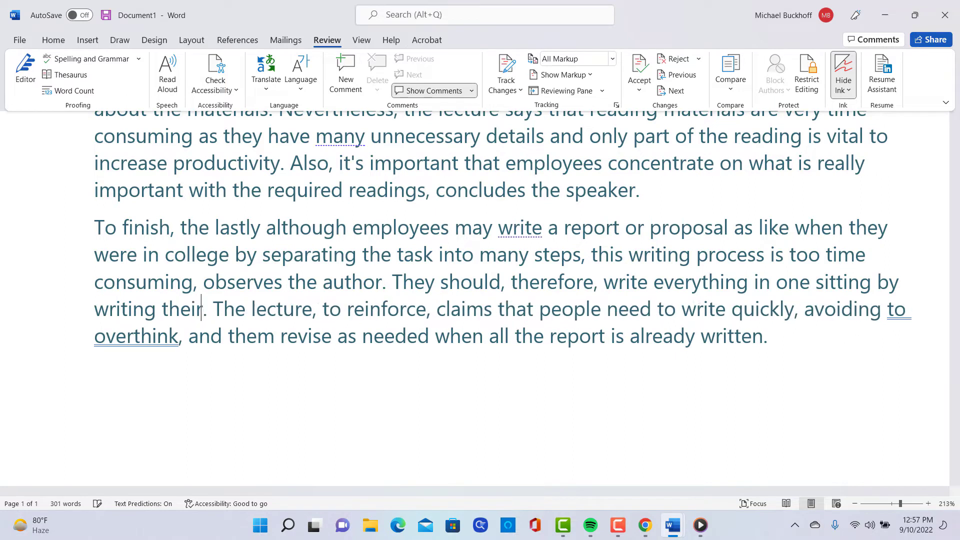
{"action": "type", "text": " documents all "}
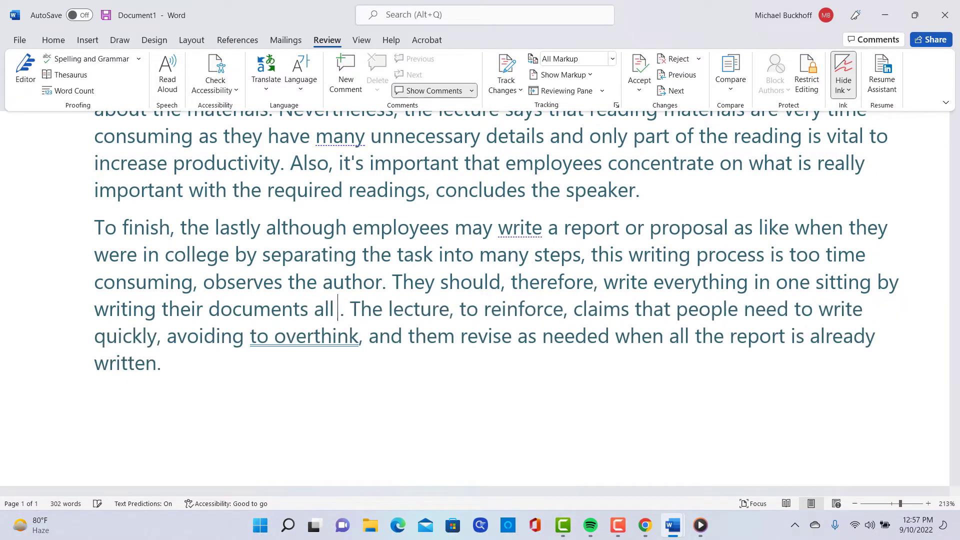
{"action": "type", "text": "at once"}
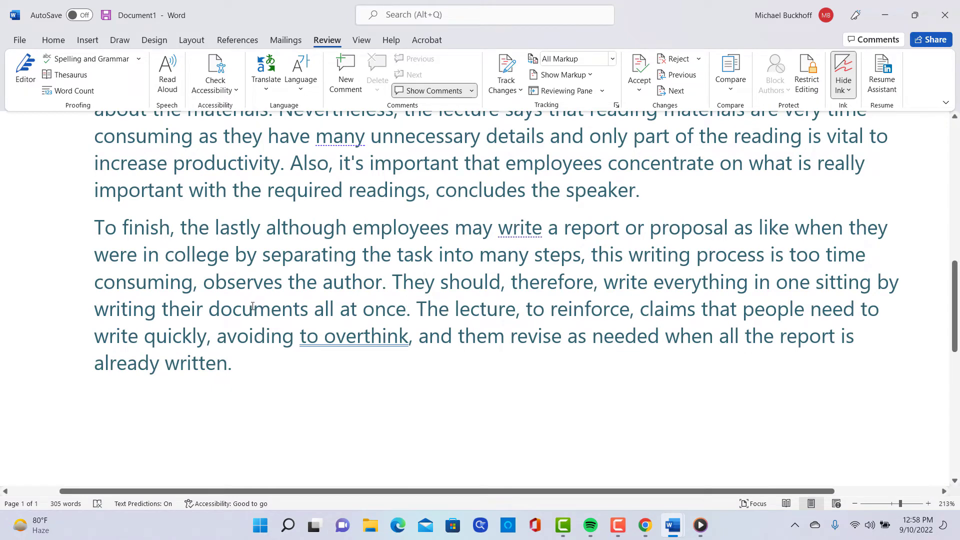
- Replace "to reinforce" with "in contrast" after "The lecture," in the last sentence of the "To finish" paragraph
{"action": "left_click", "coordinate": [309, 308]}
{"action": "left_click", "coordinate": [525, 307]}
{"action": "key", "text": "Delete"}
{"action": "key", "text": "Delete"}
{"action": "key", "text": "Delete"}
{"action": "key", "text": "Delete"}
{"action": "key", "text": "Delete"}
{"action": "key", "text": "Delete"}
{"action": "key", "text": "Delete"}
{"action": "key", "text": "Delete"}
{"action": "key", "text": "Delete"}
{"action": "key", "text": "Delete"}
{"action": "key", "text": "Delete"}
{"action": "key", "text": "Delete"}
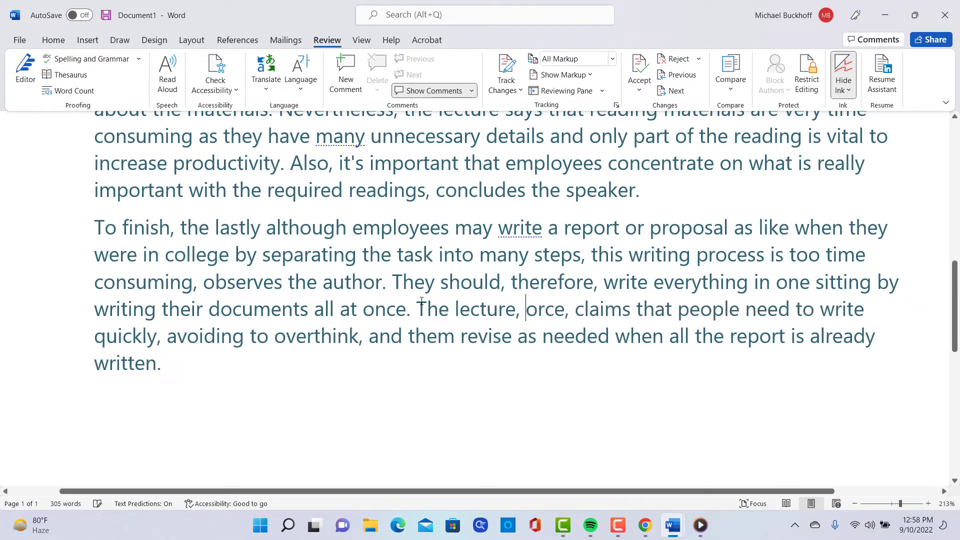
{"action": "type", "text": "in contrast"}
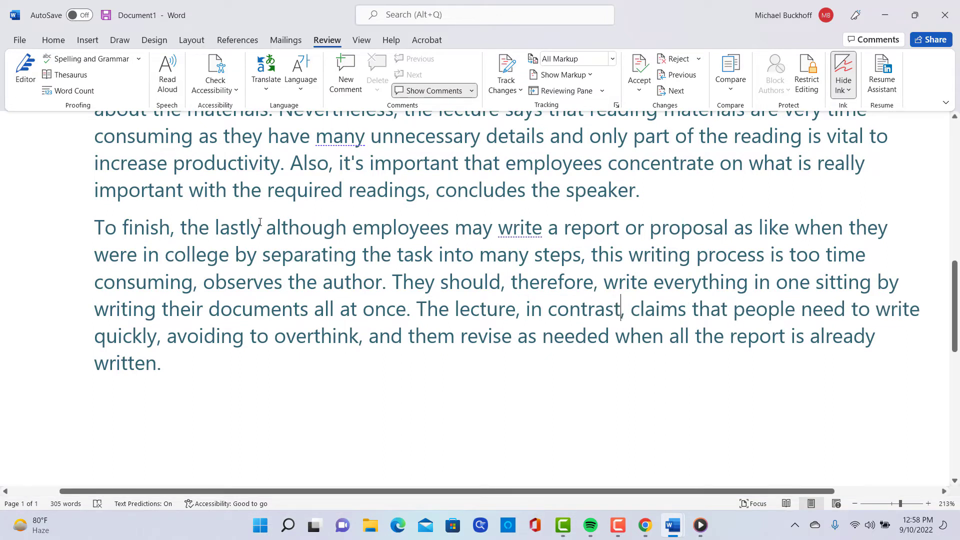
{"action": "left_click_drag", "start_coordinate": [417, 303], "coordinate": [482, 358]}
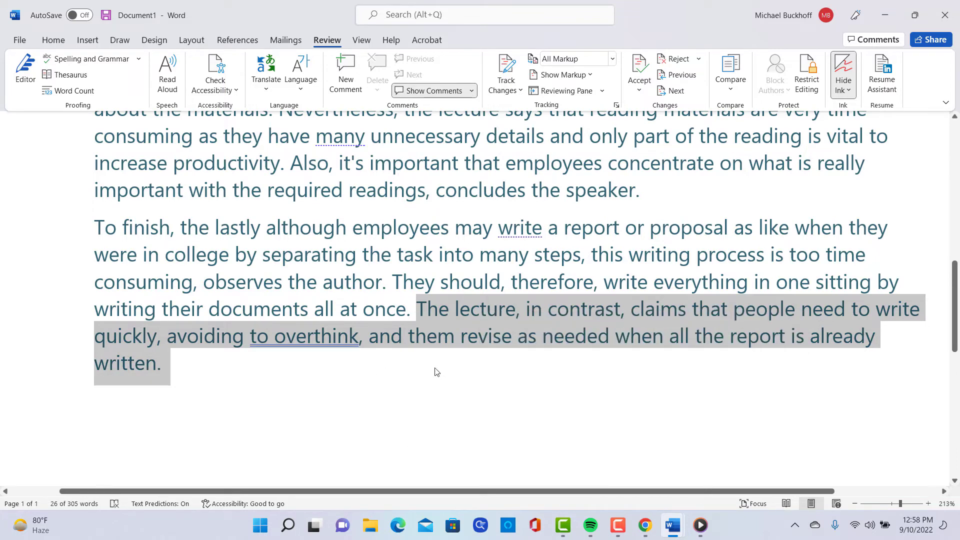
{"action": "left_click", "coordinate": [372, 288]}
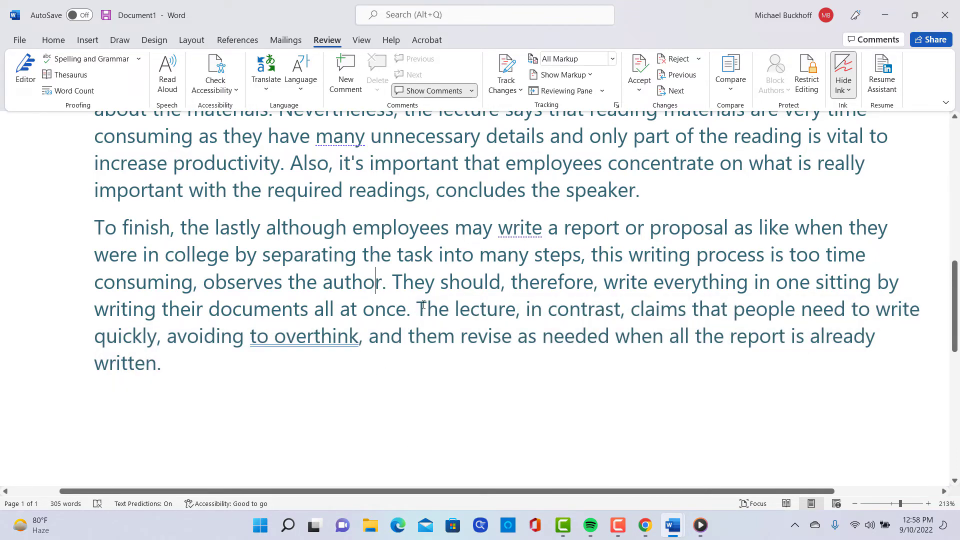
- Switch to Chrome and examine the score 3 criteria in the TOEFL Writing Rubrics PDF, especially the one on unity, progression and coherence
{"action": "left_click", "coordinate": [645, 529]}
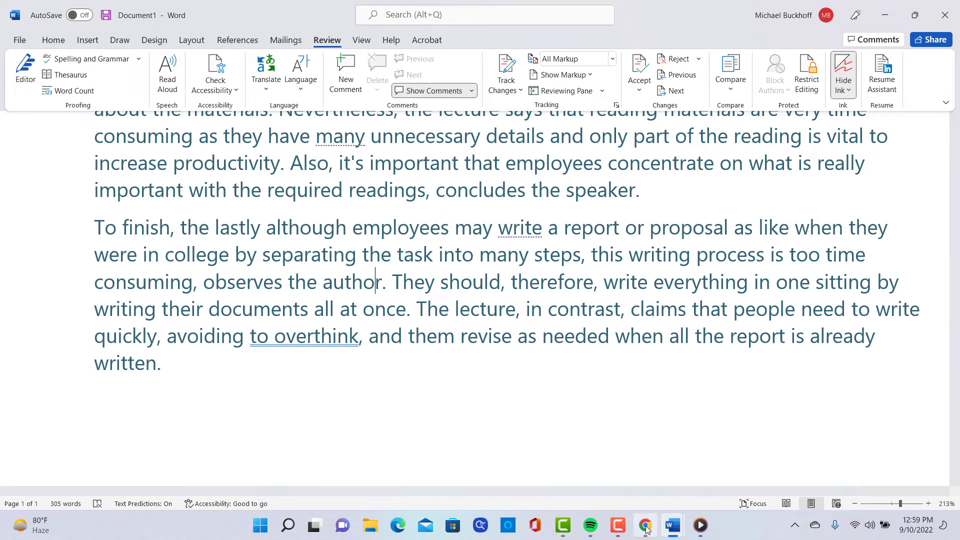
{"action": "left_click", "coordinate": [708, 6]}
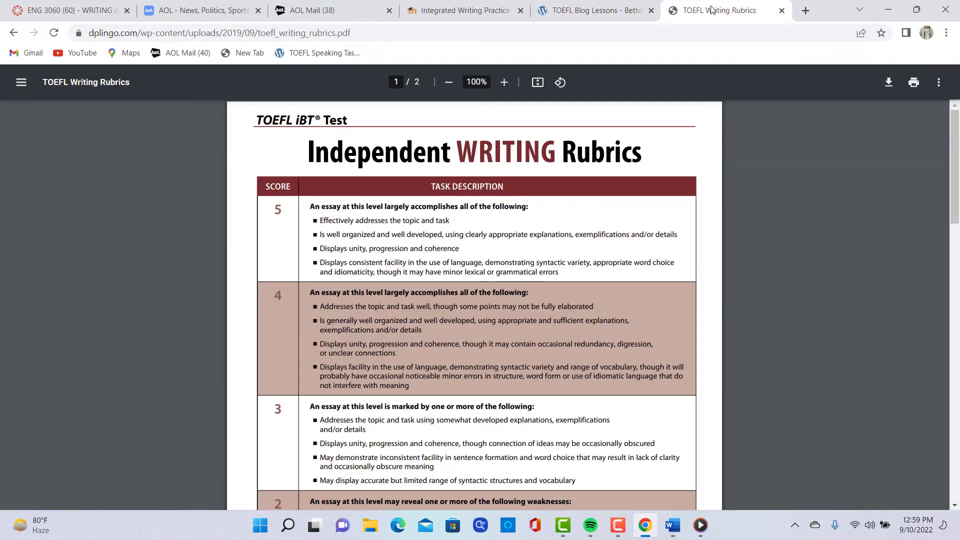
{"action": "scroll", "coordinate": [673, 214], "scroll_direction": "up", "scroll_amount": 3, "text": "ctrl"}
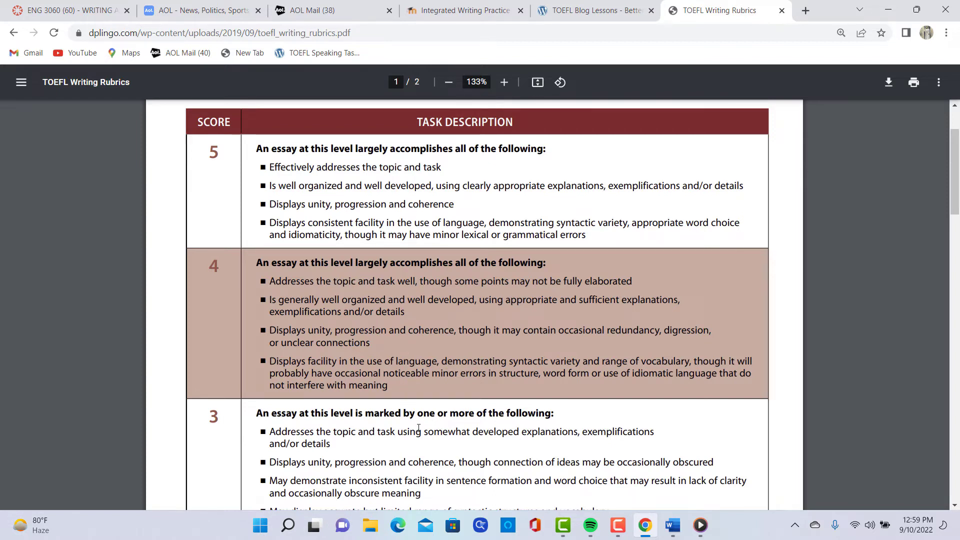
{"action": "scroll", "coordinate": [419, 428], "scroll_direction": "down", "scroll_amount": 3}
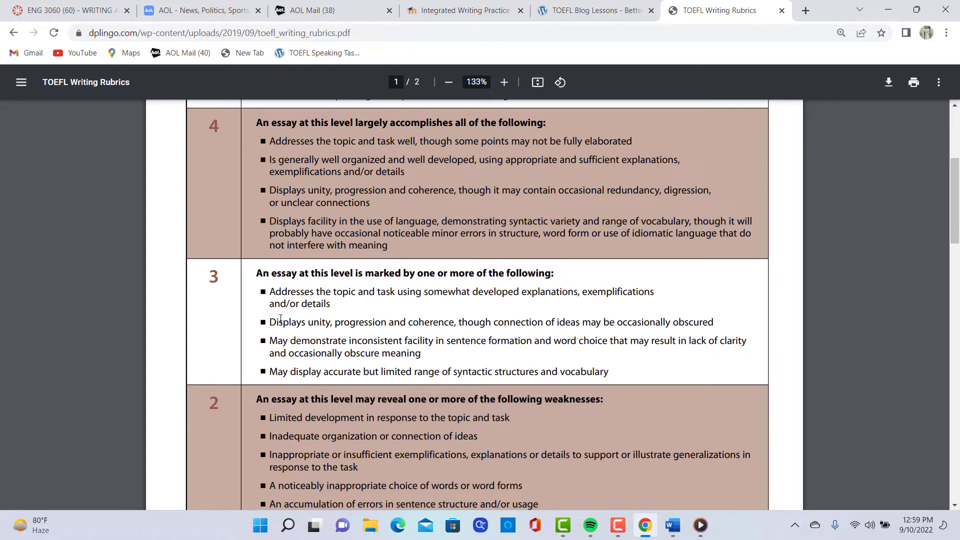
{"action": "scroll", "coordinate": [295, 344], "scroll_direction": "up", "scroll_amount": 5, "text": "ctrl"}
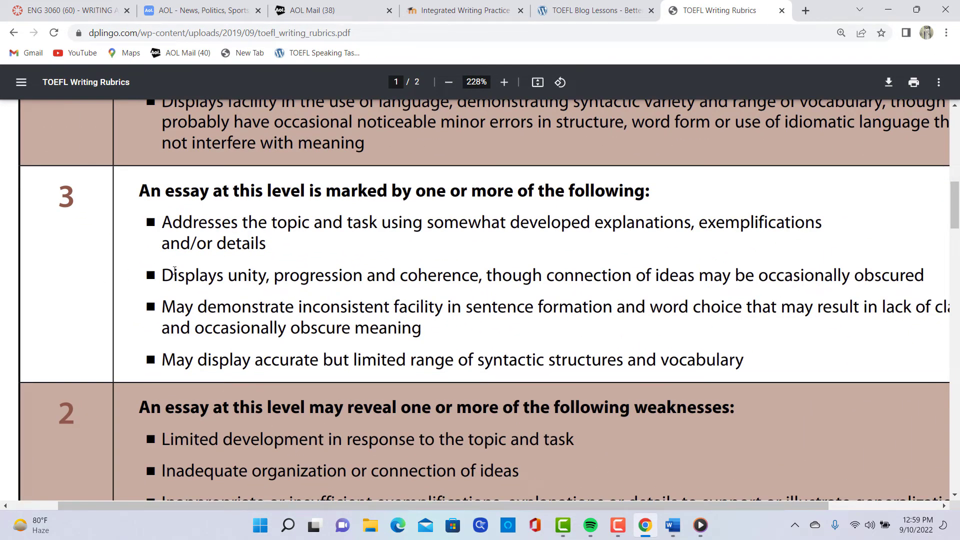
{"action": "left_click_drag", "start_coordinate": [162, 274], "coordinate": [922, 267]}
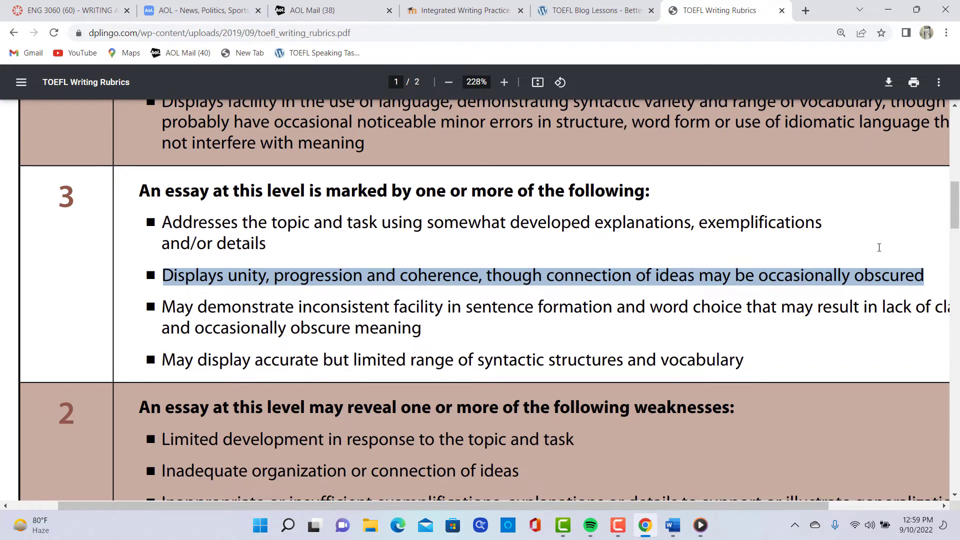
{"action": "left_click", "coordinate": [785, 238]}
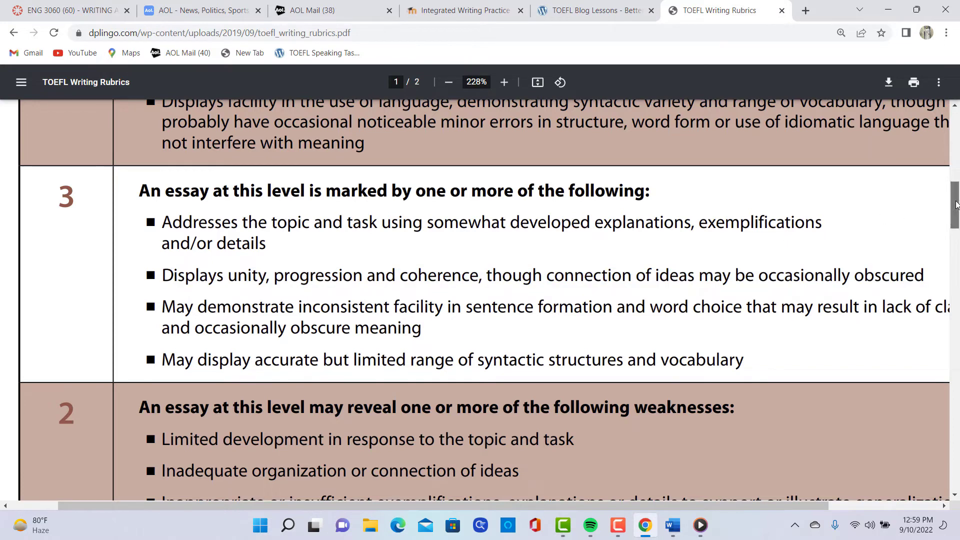
{"action": "mouse_move", "coordinate": [955, 206]}
{"action": "left_mouse_down"}
{"action": "mouse_move", "coordinate": [957, 221]}
{"action": "mouse_move", "coordinate": [955, 207]}
{"action": "left_mouse_up"}
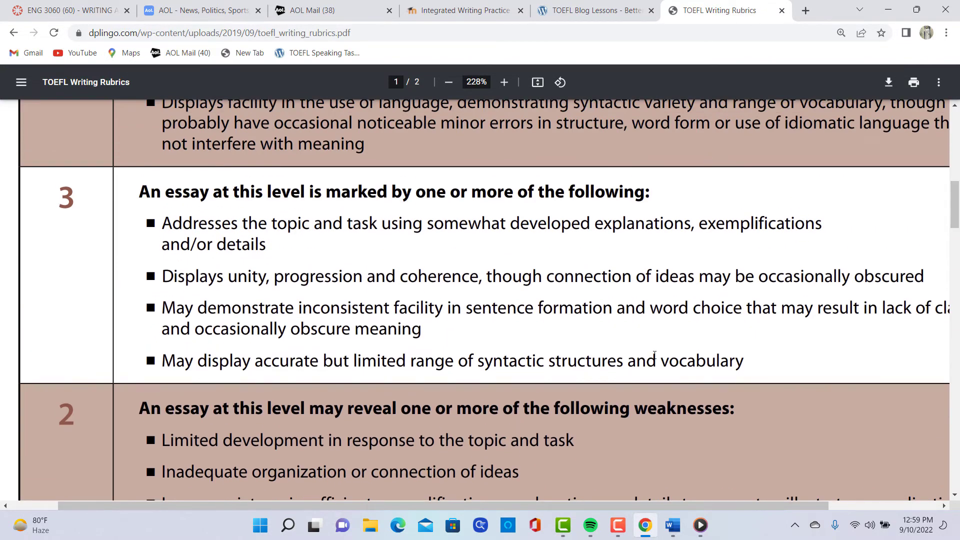
- Return to Document1 in Word and add the score line "23 to 25 pts" above the essay's first paragraph
{"action": "mouse_move", "coordinate": [672, 525]}
{"action": "left_click", "coordinate": [696, 498]}
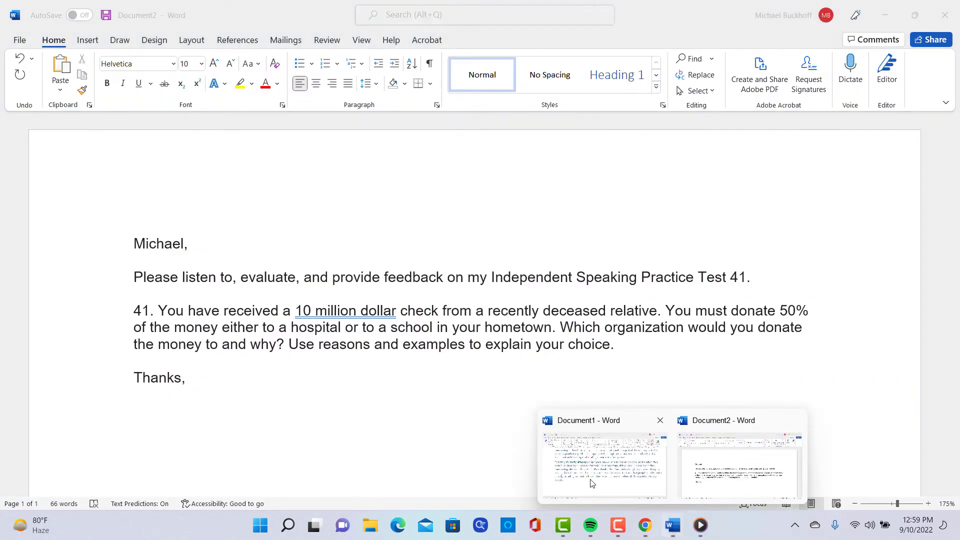
{"action": "left_click", "coordinate": [596, 453]}
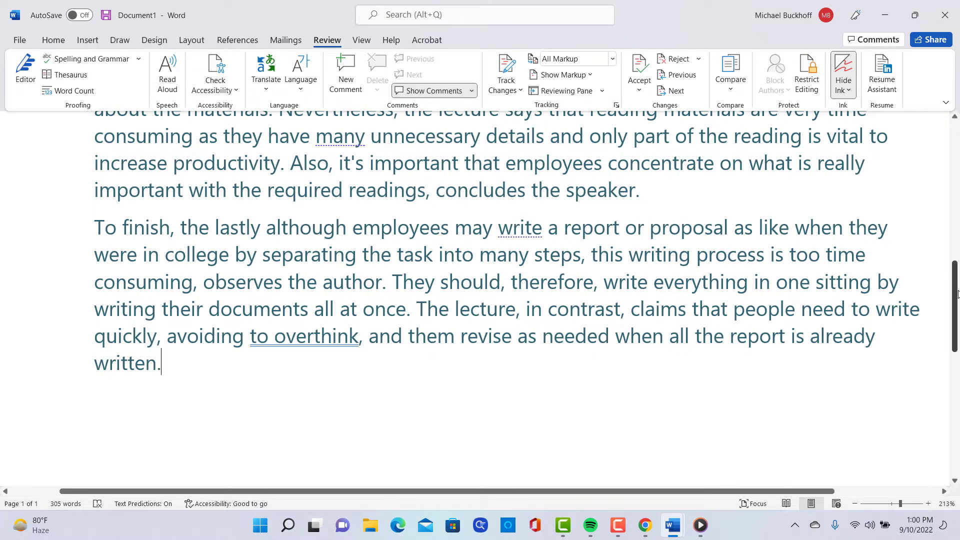
{"action": "left_click_drag", "start_coordinate": [956, 302], "coordinate": [956, 169]}
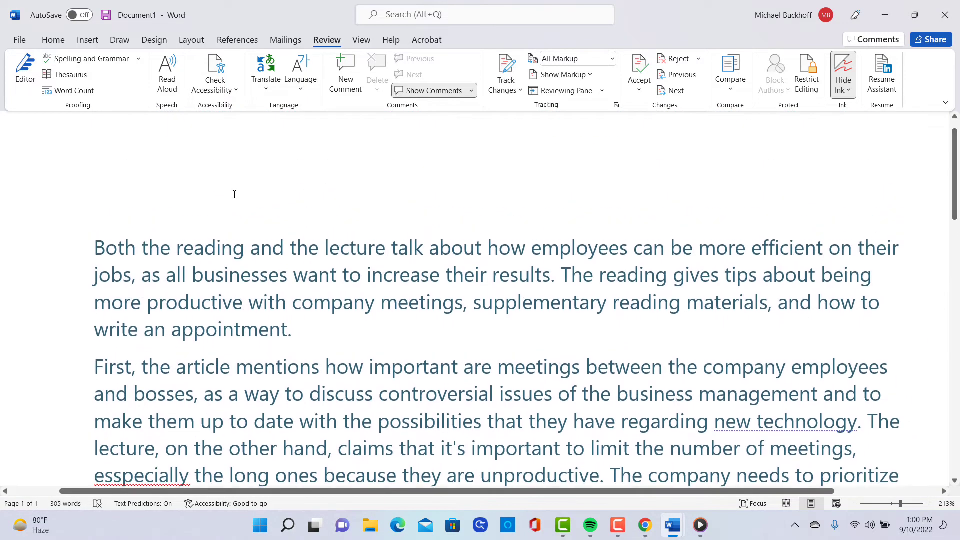
{"action": "key", "text": "Return"}
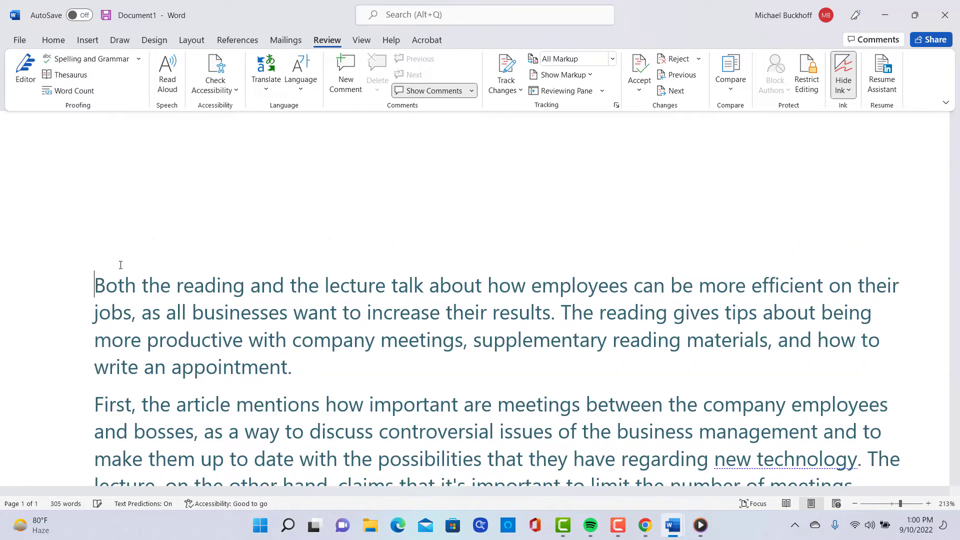
{"action": "key", "text": "Up"}
{"action": "type", "text": "23 to 25 pts"}
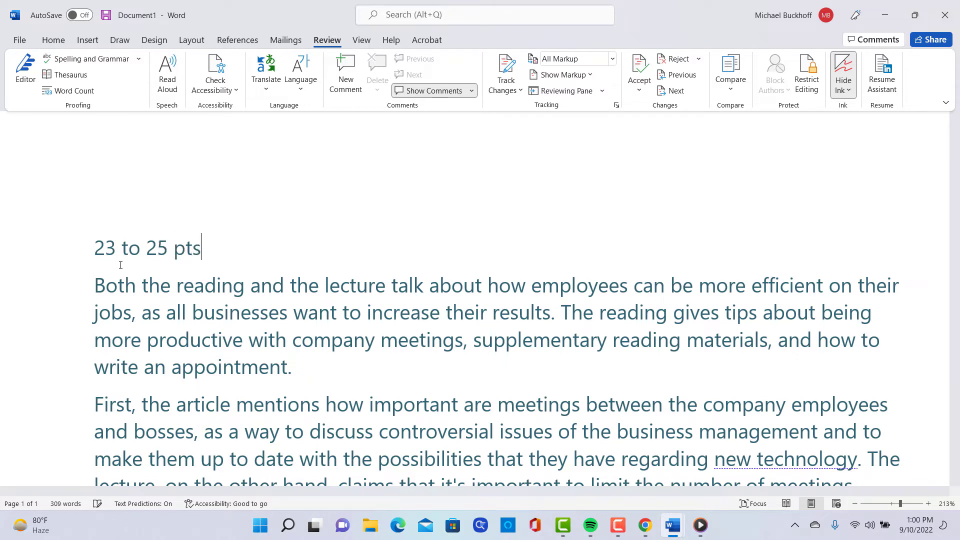
- Change the score line above the essay to read "23 to 25/30 pts"
{"action": "key", "text": "Left"}
{"action": "key", "text": "Left"}
{"action": "key", "text": "Left"}
{"action": "key", "text": "Left"}
{"action": "key", "text": "Left"}
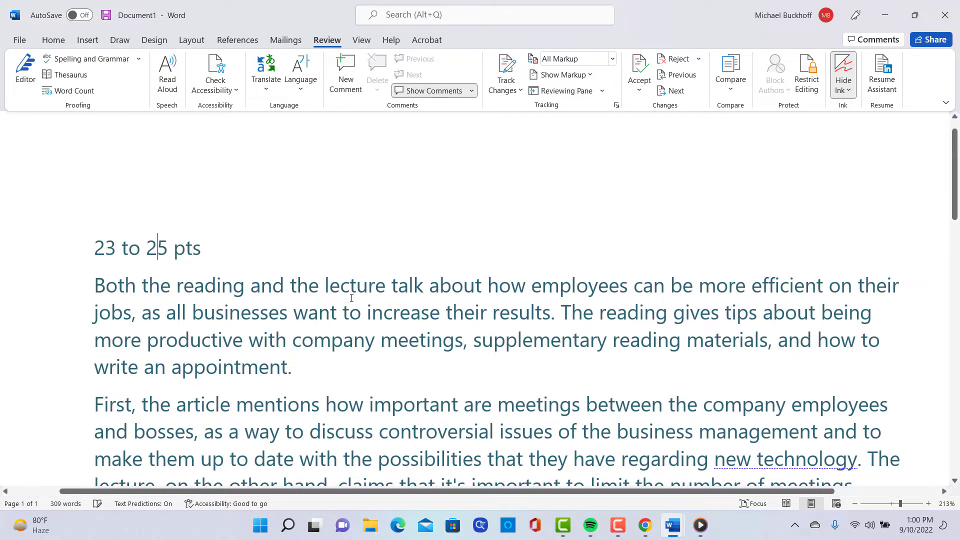
{"action": "key", "text": "Right"}
{"action": "type", "text": "/30 pts"}
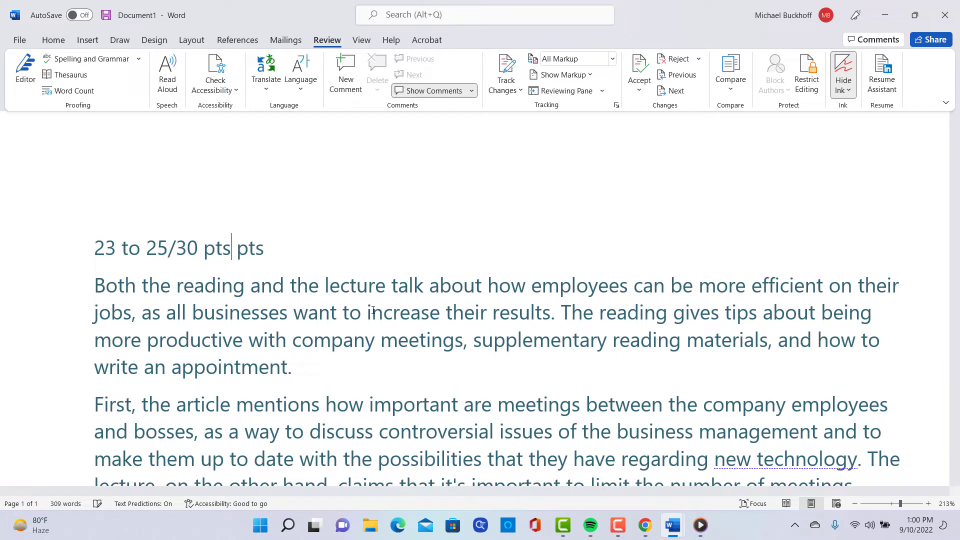
{"action": "key", "text": "Delete"}
{"action": "key", "text": "Delete"}
{"action": "key", "text": "Delete"}
{"action": "key", "text": "Delete"}
{"action": "mouse_move", "coordinate": [620, 531]}
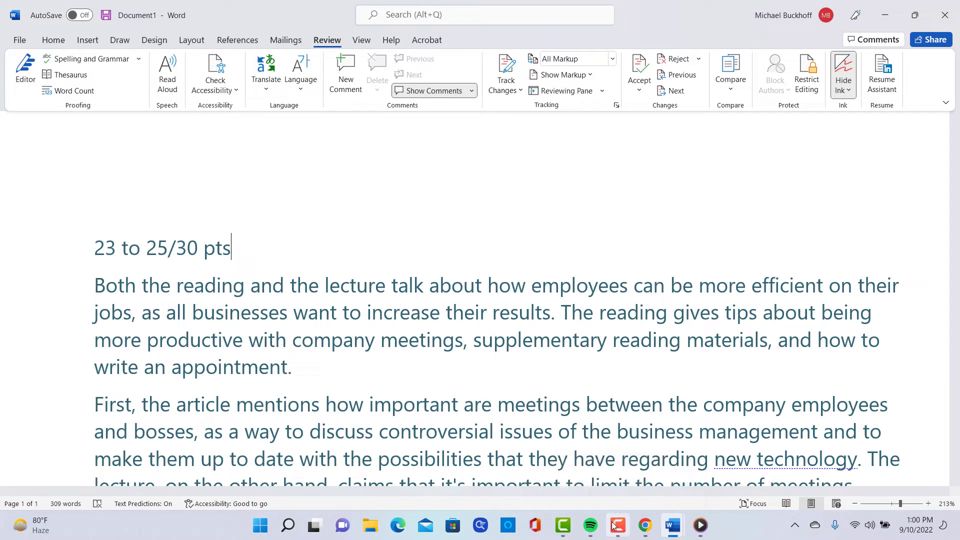
{"action": "left_click", "coordinate": [619, 530]}
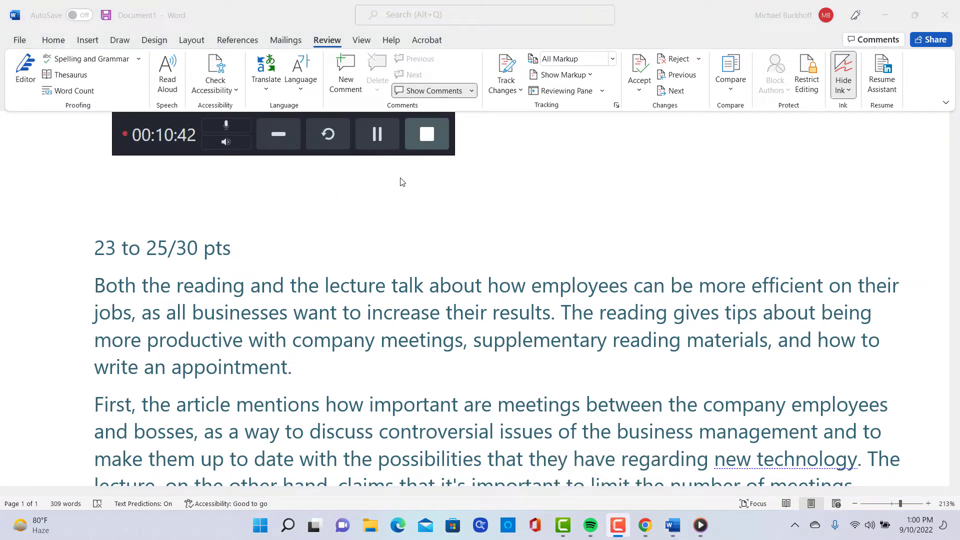
- Review the Independent Speaking Practice Test 41 prompt in Word's Document2 and bring up Recording_64 in a maximized Media Player window
{"action": "left_click", "coordinate": [279, 134]}
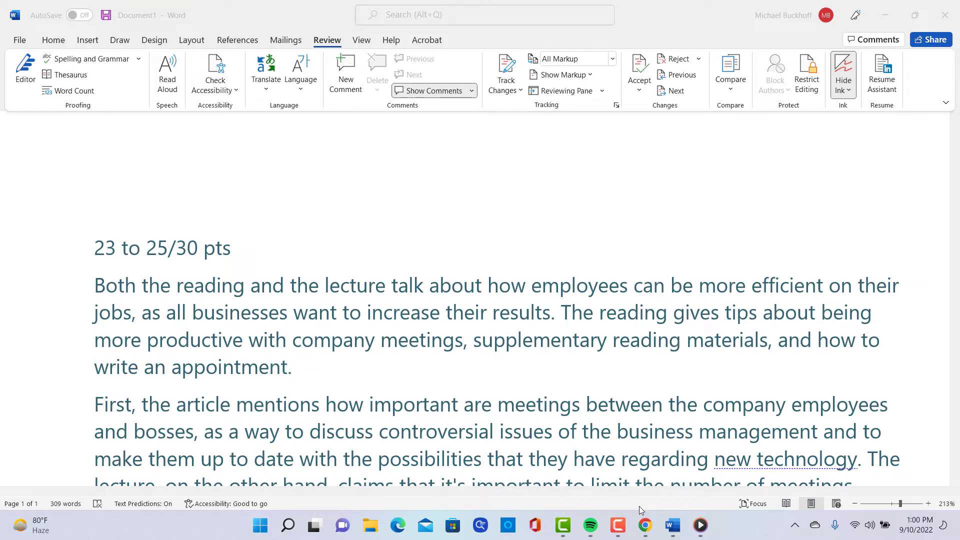
{"action": "mouse_move", "coordinate": [672, 525]}
{"action": "left_click", "coordinate": [707, 485]}
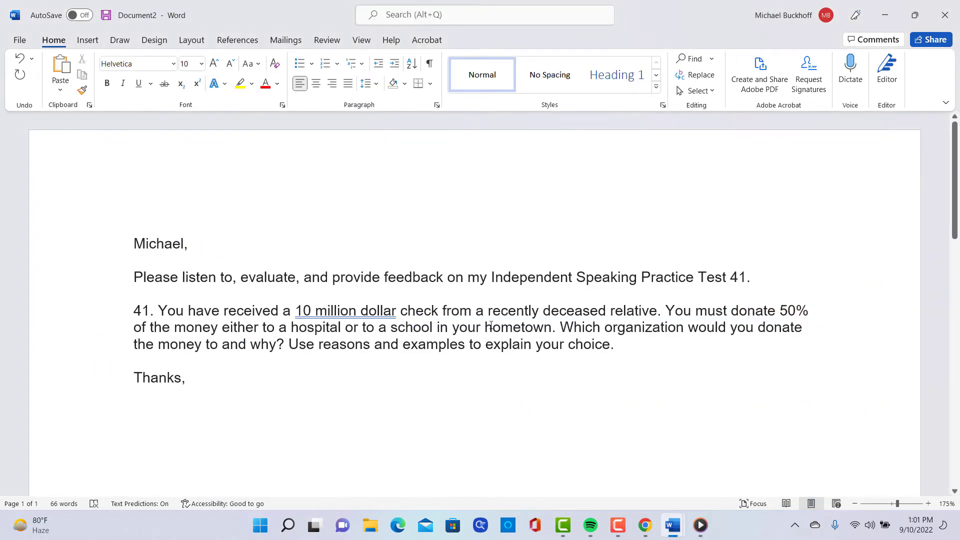
{"action": "scroll", "coordinate": [298, 244], "scroll_direction": "up", "scroll_amount": 2}
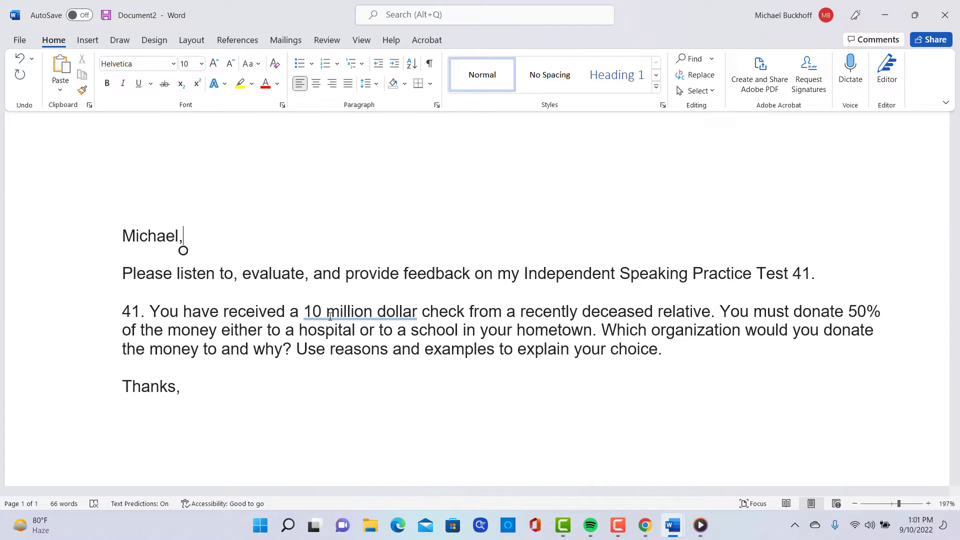
{"action": "left_click", "coordinate": [490, 389]}
{"action": "left_click", "coordinate": [695, 527]}
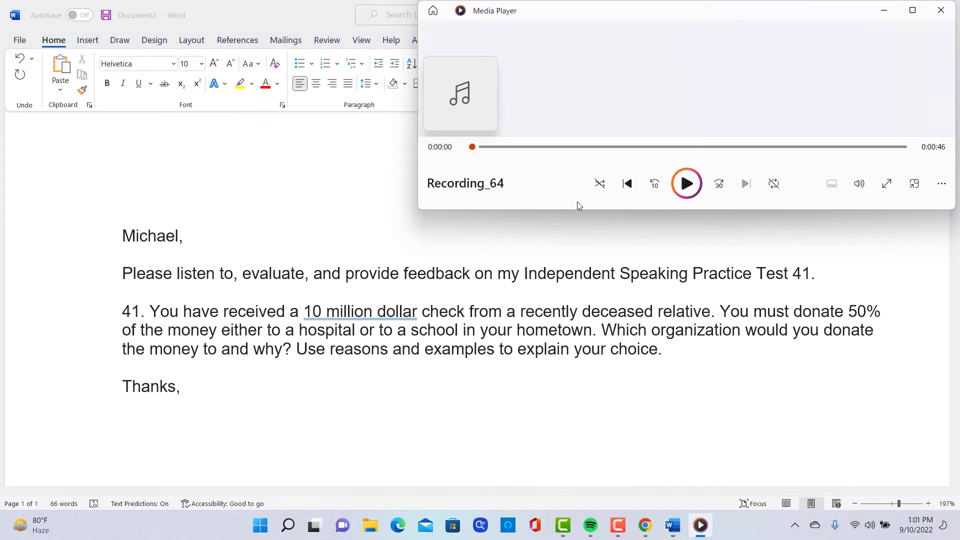
{"action": "left_click", "coordinate": [913, 10]}
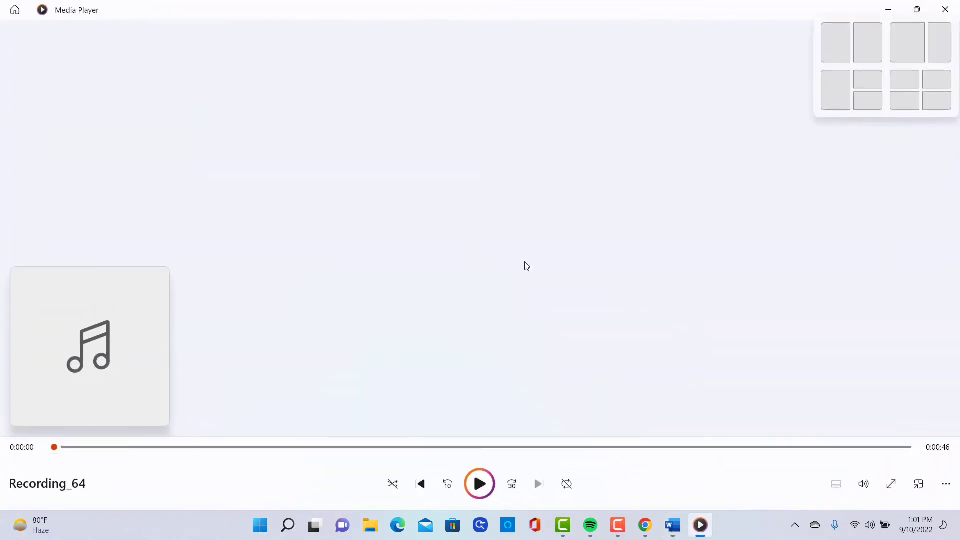
- Switch to Chrome and search Google for "toefl speaking rubrics" in a new tab
{"action": "left_click", "coordinate": [645, 520]}
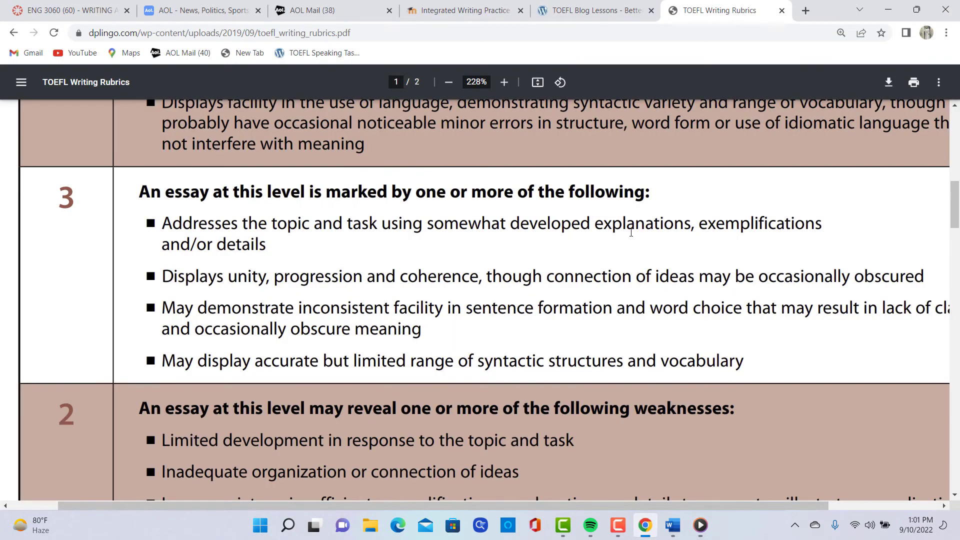
{"action": "left_click", "coordinate": [805, 10]}
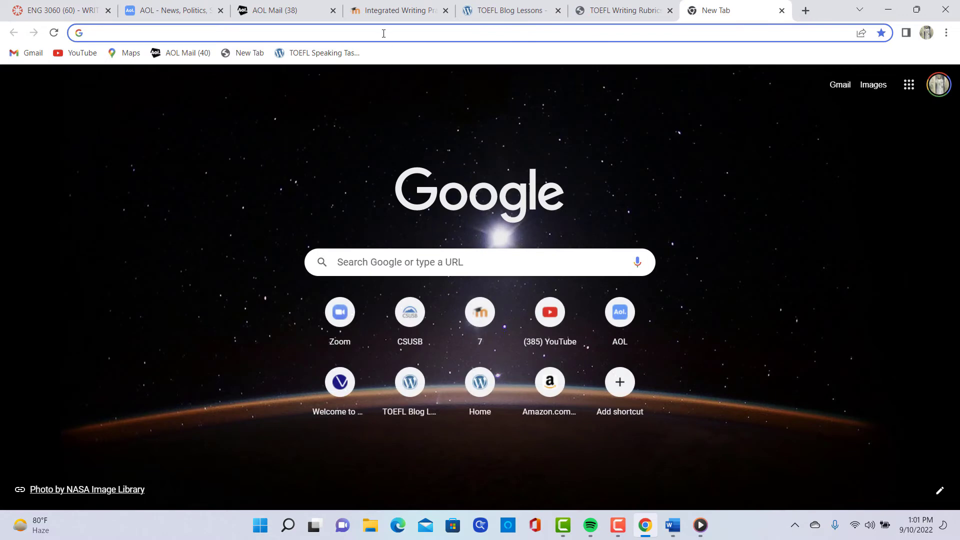
{"action": "left_click", "coordinate": [380, 31]}
{"action": "type", "text": "TOEFL spe"}
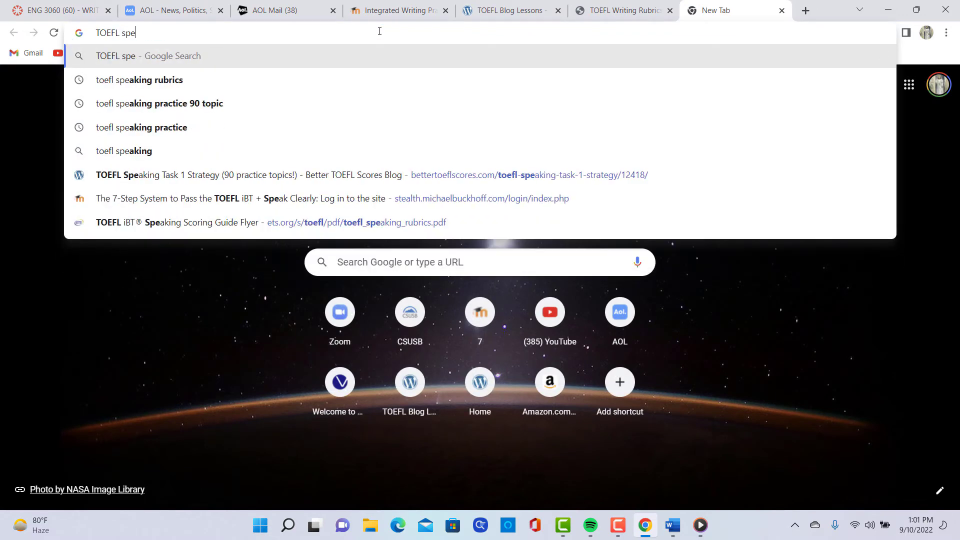
{"action": "type", "text": "aking rubrics"}
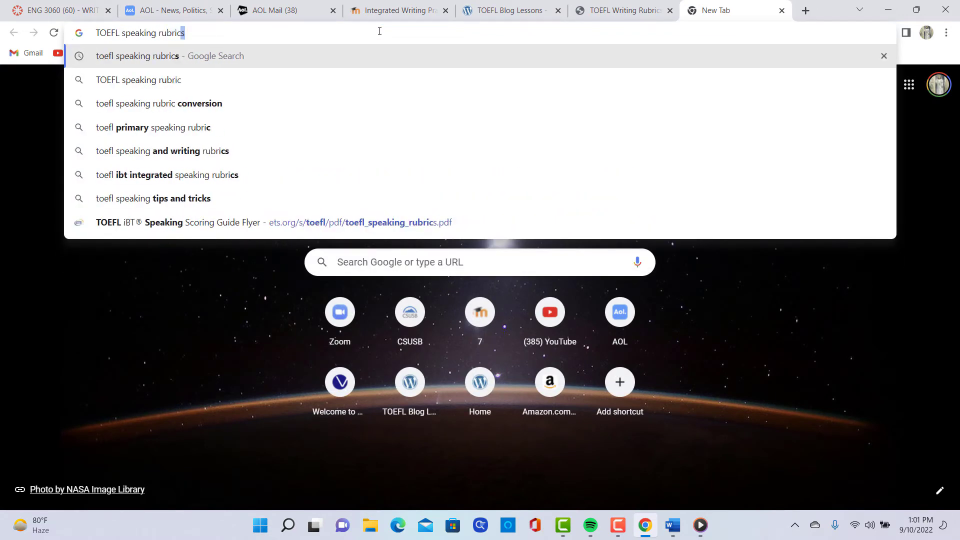
{"action": "key", "text": "Return"}
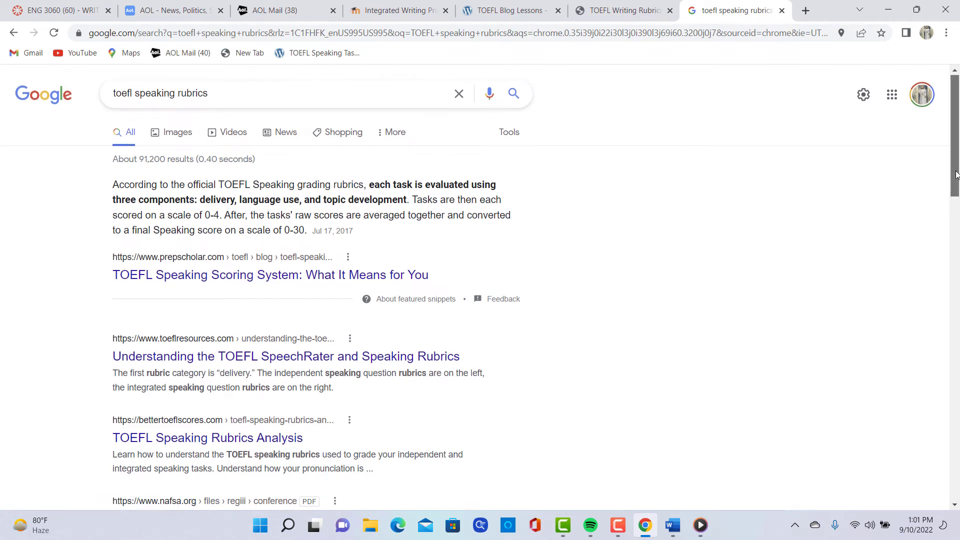
{"action": "left_click_drag", "start_coordinate": [957, 172], "coordinate": [948, 148]}
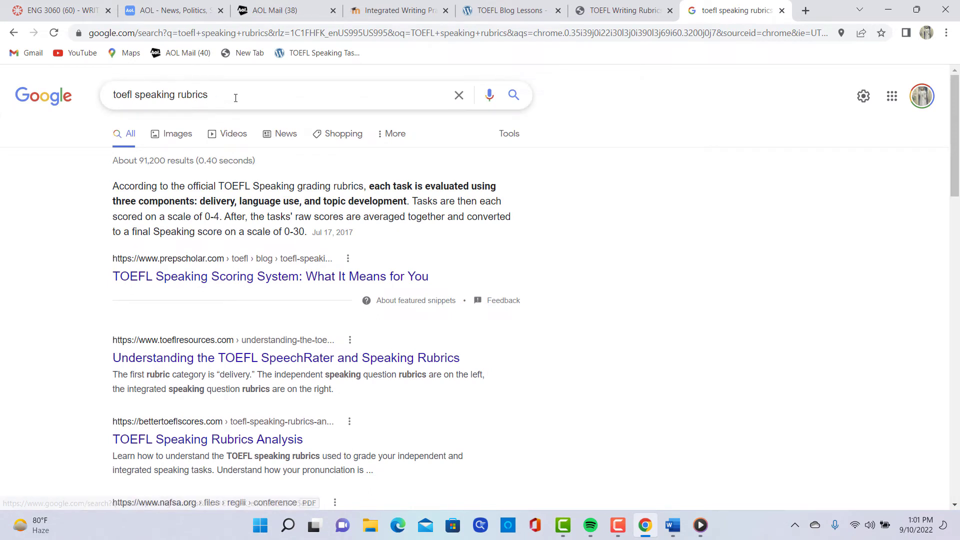
{"action": "left_click", "coordinate": [237, 97]}
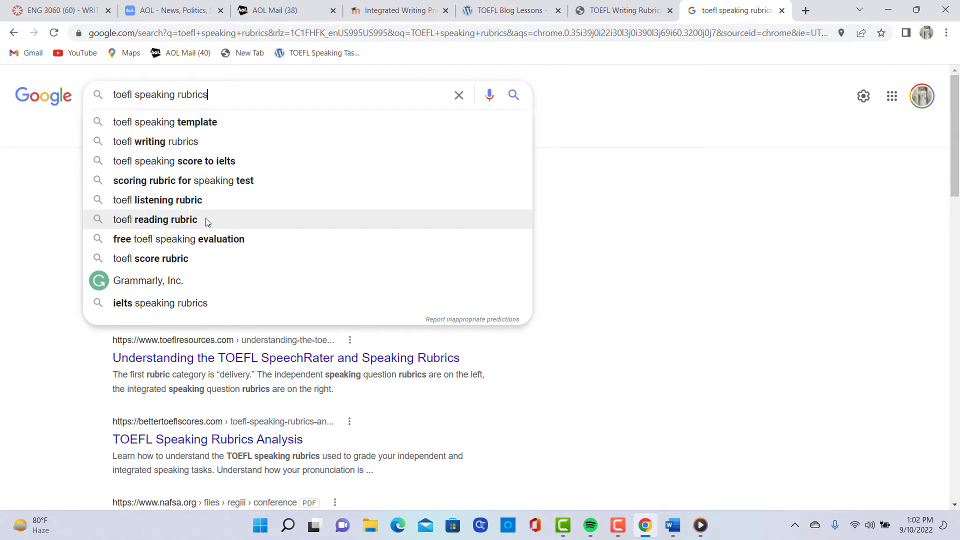
{"action": "left_click", "coordinate": [629, 356]}
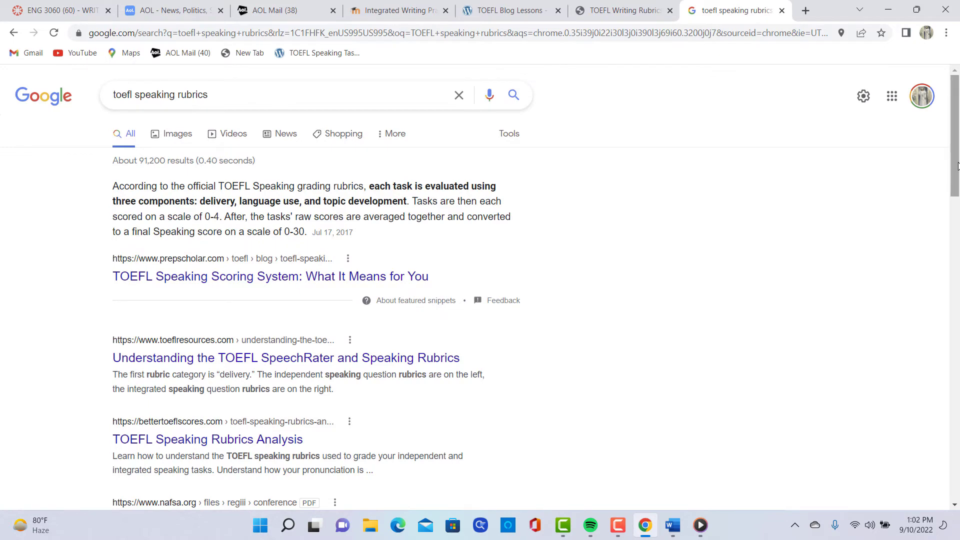
- Open the pdf4pro result "TOEFL Speaking Rubrics - Educational Testing Service", view its rubric page, and close that page
{"action": "left_click_drag", "start_coordinate": [957, 168], "coordinate": [958, 371]}
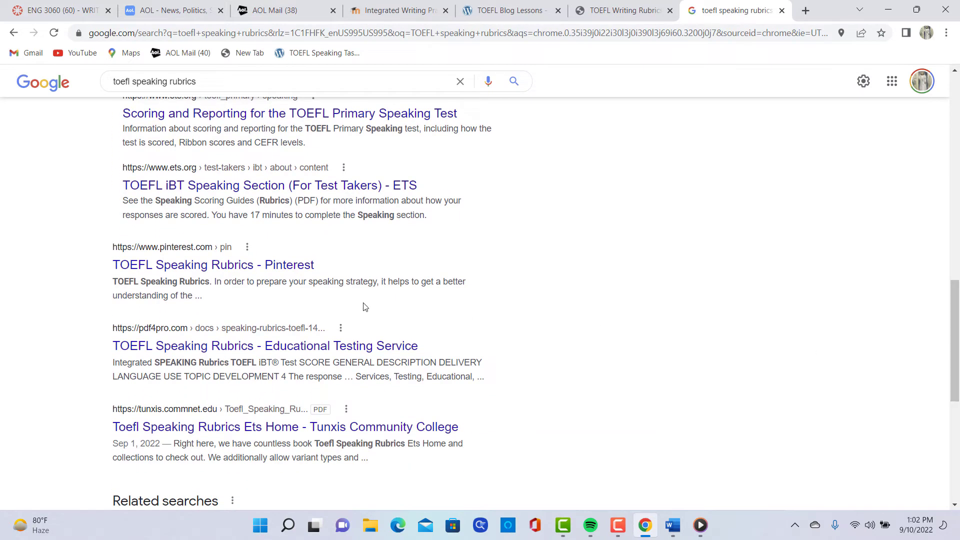
{"action": "left_click", "coordinate": [242, 346]}
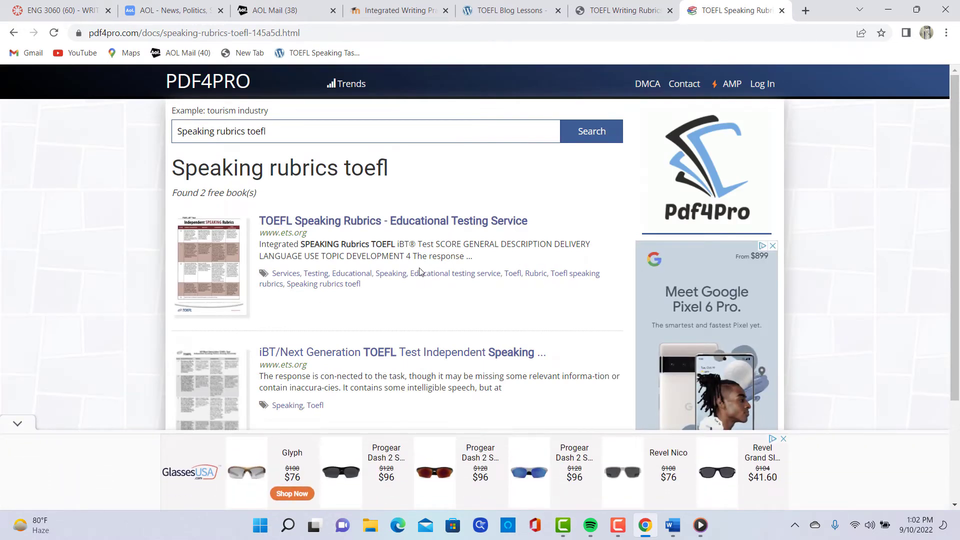
{"action": "left_click", "coordinate": [352, 223]}
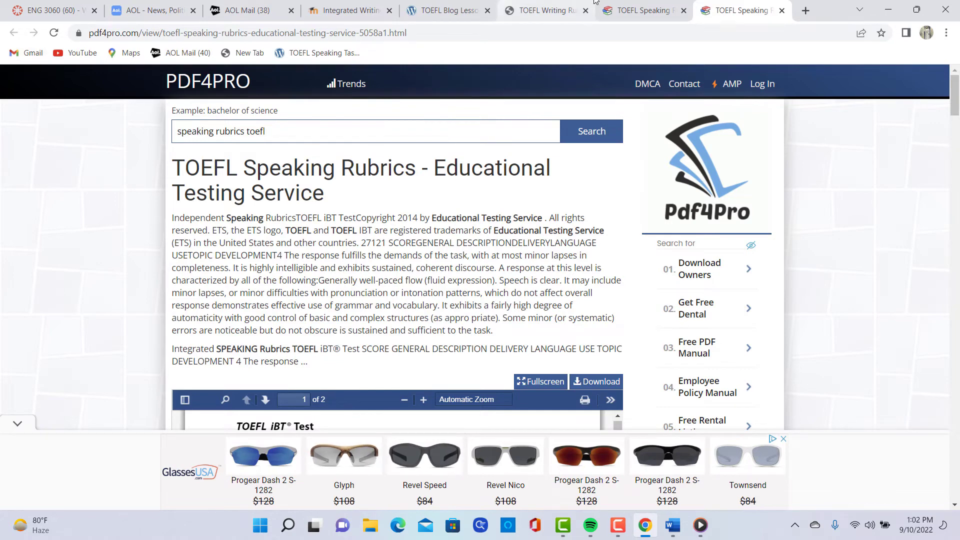
{"action": "left_click", "coordinate": [782, 11]}
- Return to Media Player and listen to Recording_64 from start to end, pausing about 24 and 31 seconds in
{"action": "left_click", "coordinate": [700, 525]}
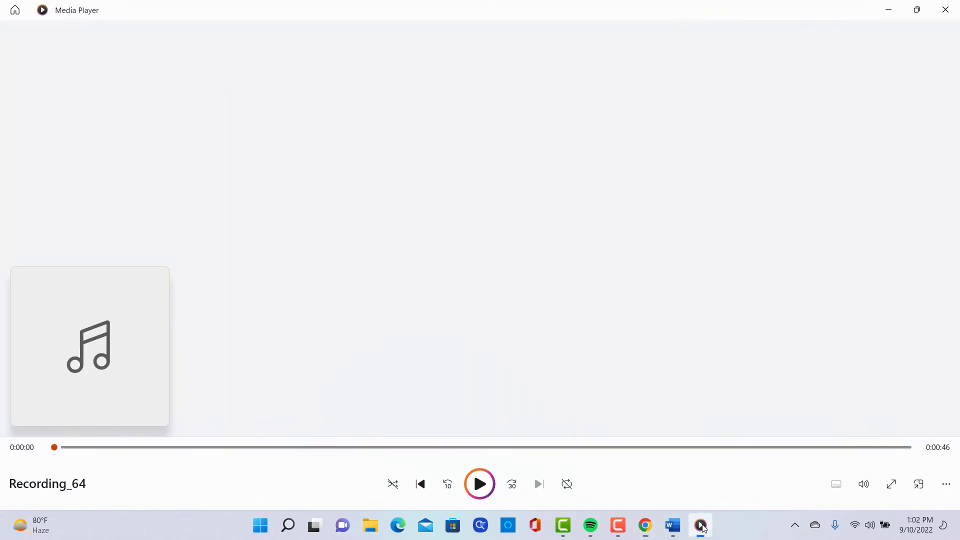
{"action": "left_click", "coordinate": [626, 529]}
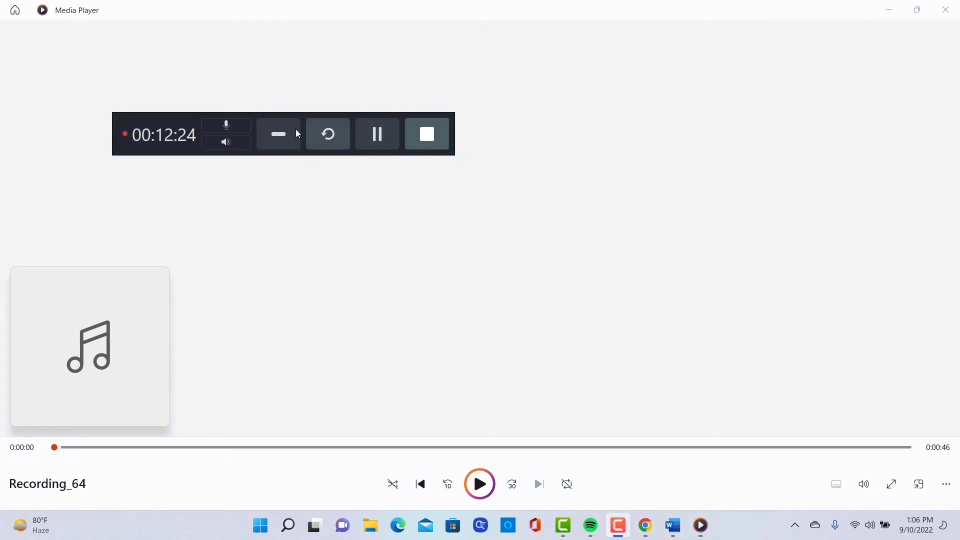
{"action": "left_click", "coordinate": [283, 132]}
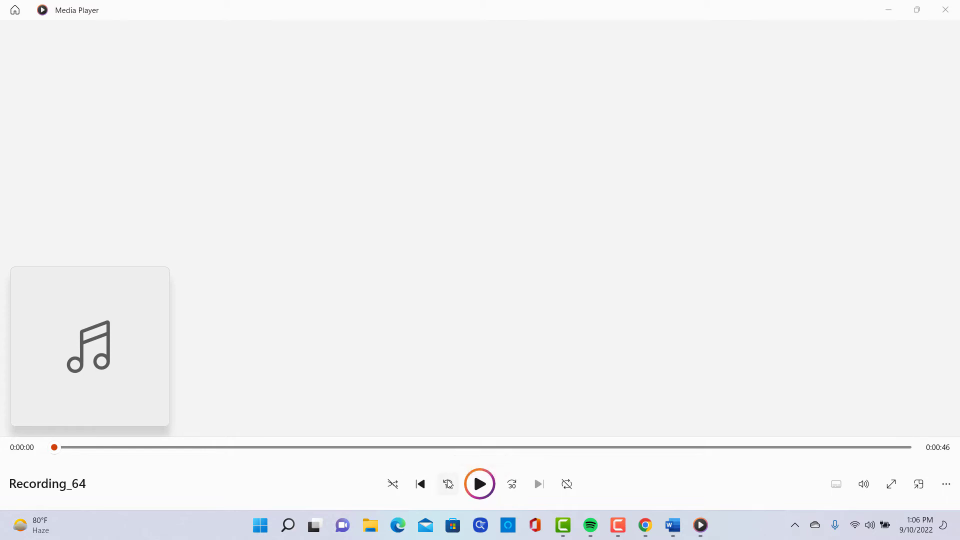
{"action": "left_click", "coordinate": [479, 483]}
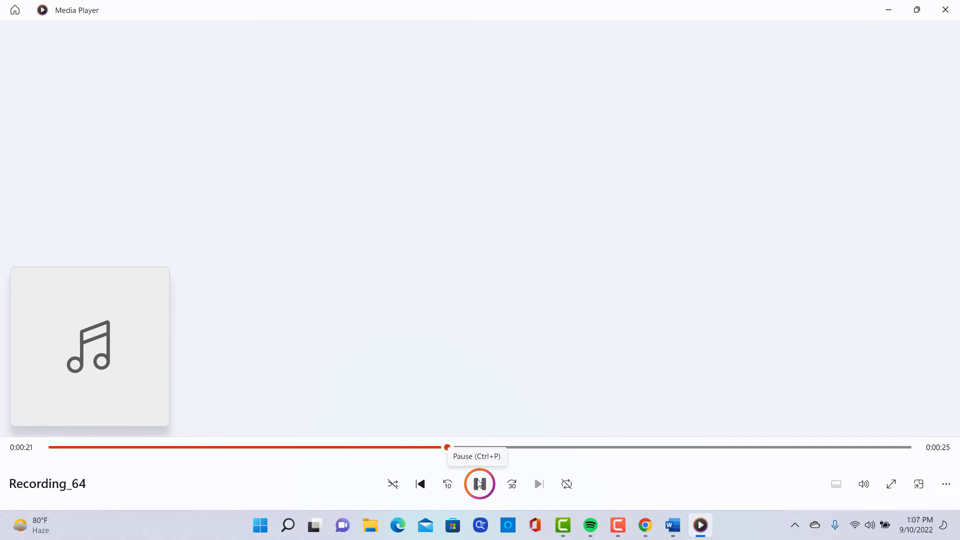
{"action": "left_click", "coordinate": [479, 484]}
{"action": "left_click", "coordinate": [479, 484]}
{"action": "left_click", "coordinate": [479, 484]}
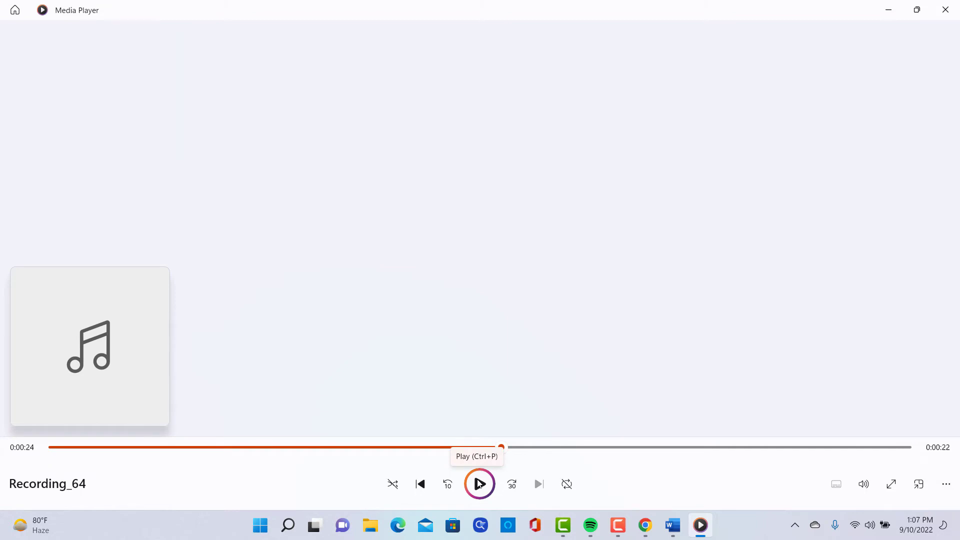
{"action": "left_click", "coordinate": [479, 484]}
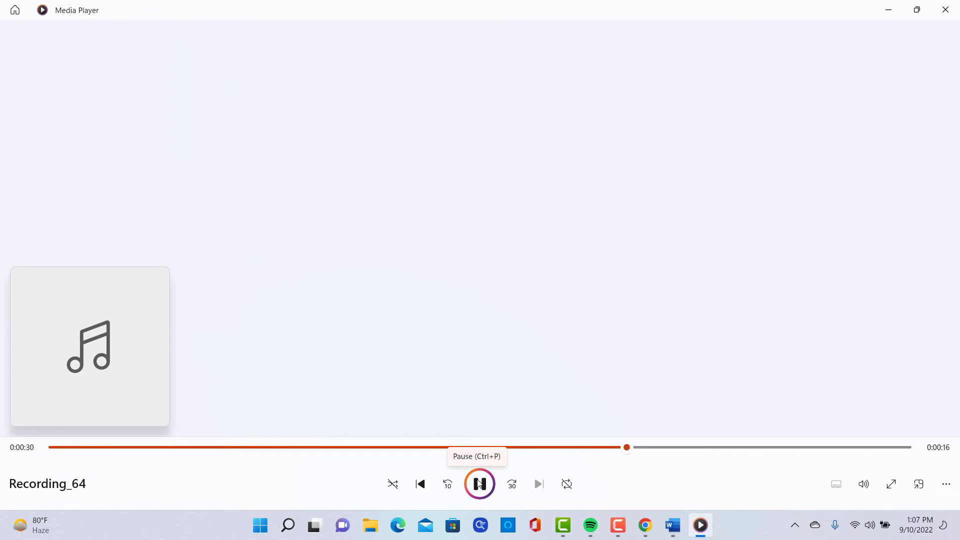
{"action": "left_click", "coordinate": [479, 484]}
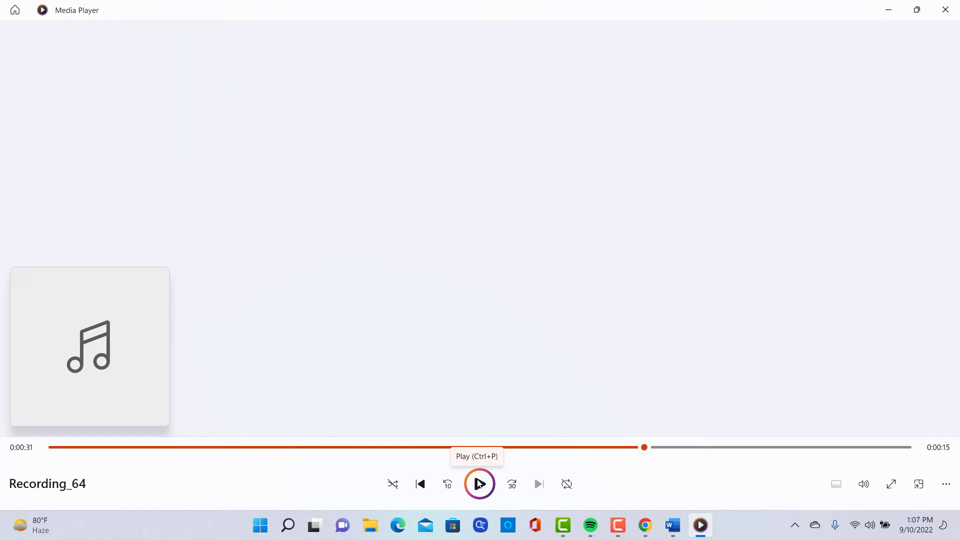
{"action": "left_click", "coordinate": [479, 484]}
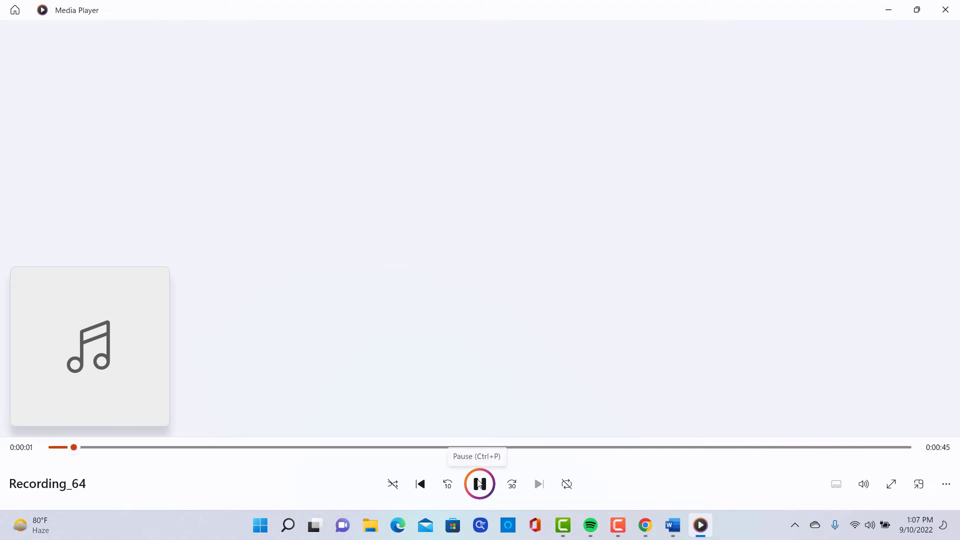
- Replay the opening of Recording_64 in short segments, pausing at about 1, 10, 11 and 19 seconds
{"action": "left_click", "coordinate": [479, 483]}
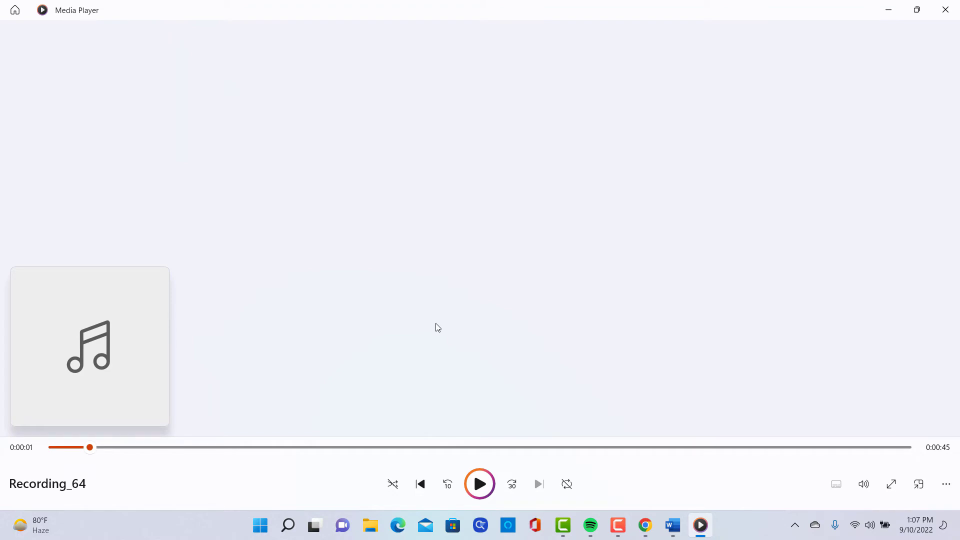
{"action": "left_click", "coordinate": [484, 486]}
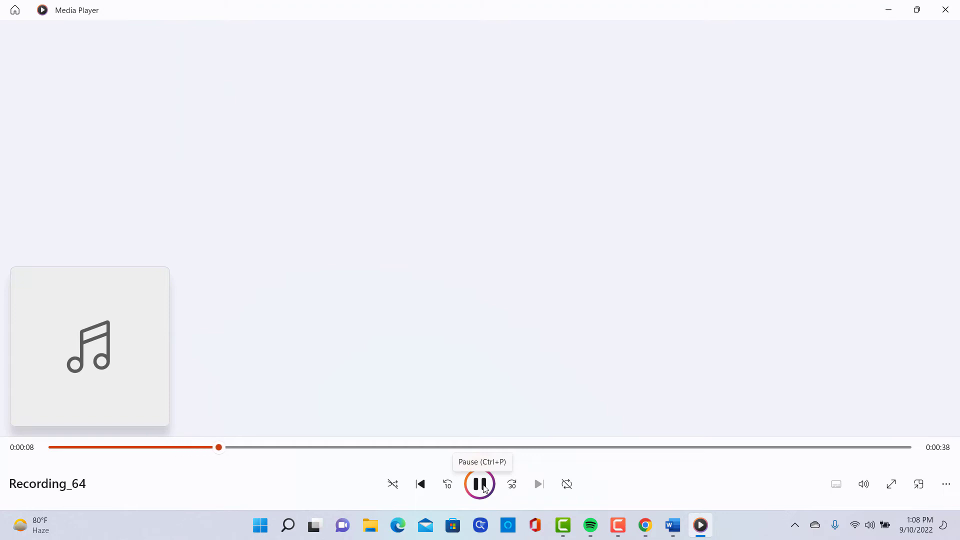
{"action": "left_click", "coordinate": [480, 484]}
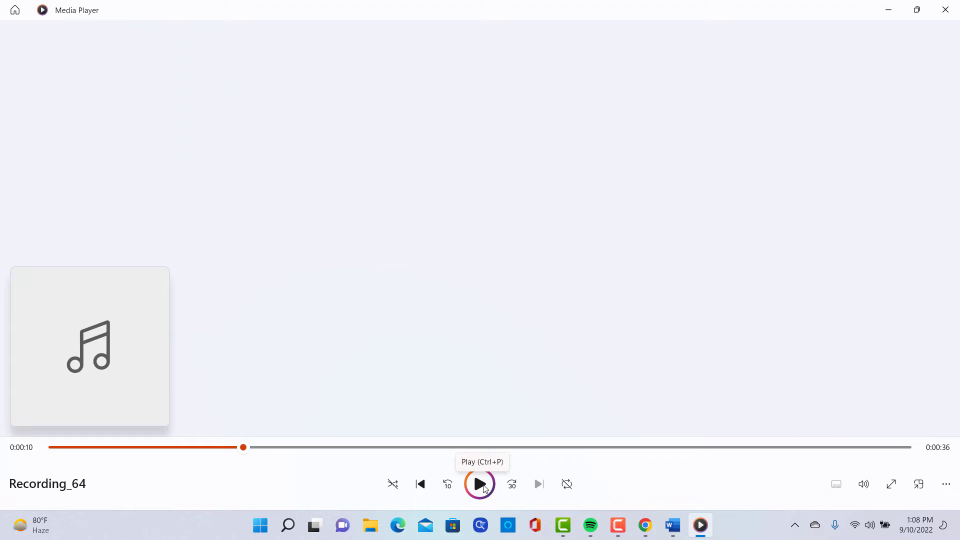
{"action": "left_click", "coordinate": [483, 487]}
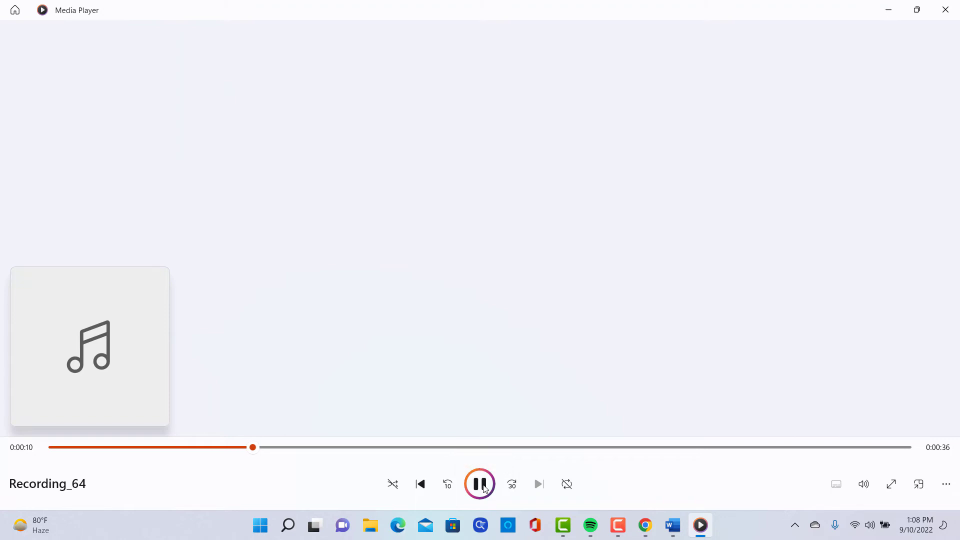
{"action": "left_click", "coordinate": [484, 489]}
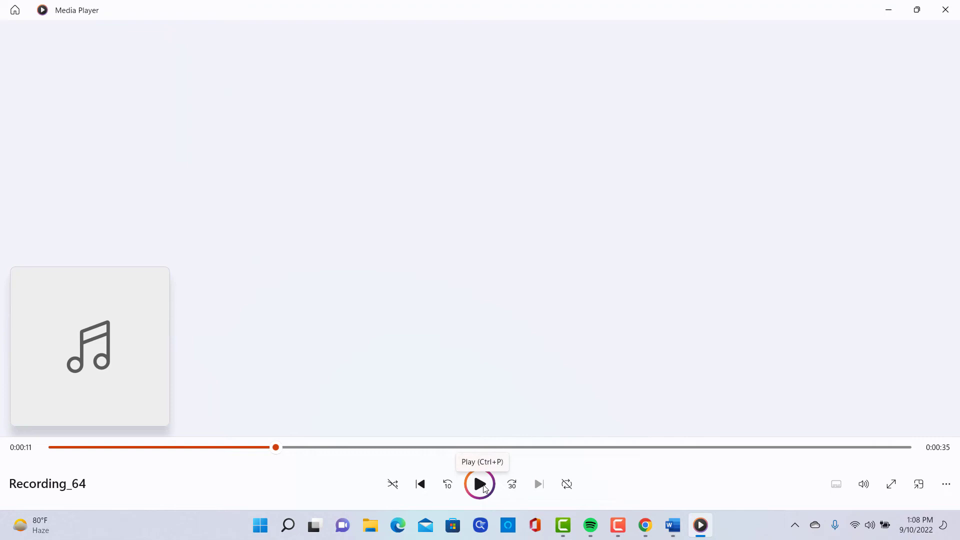
{"action": "left_click", "coordinate": [483, 487]}
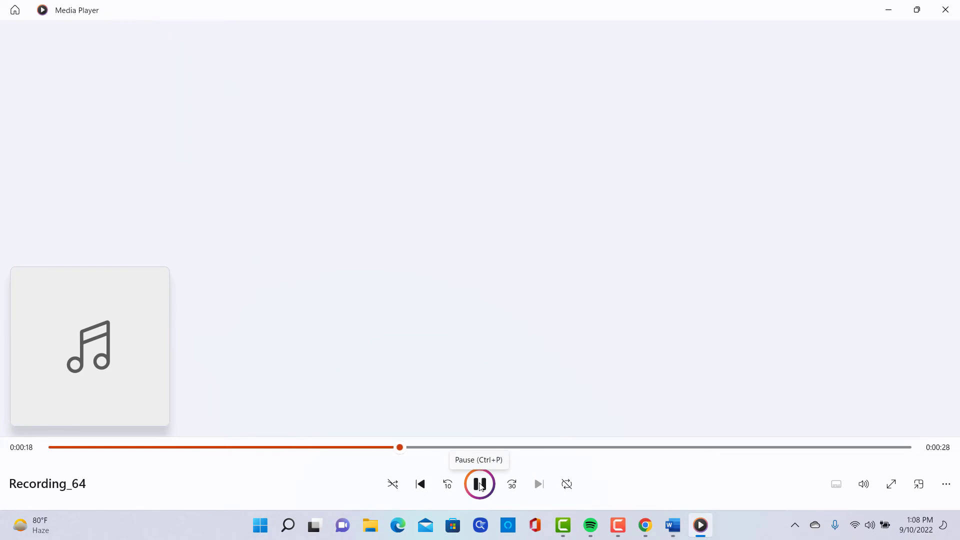
{"action": "left_click", "coordinate": [480, 485]}
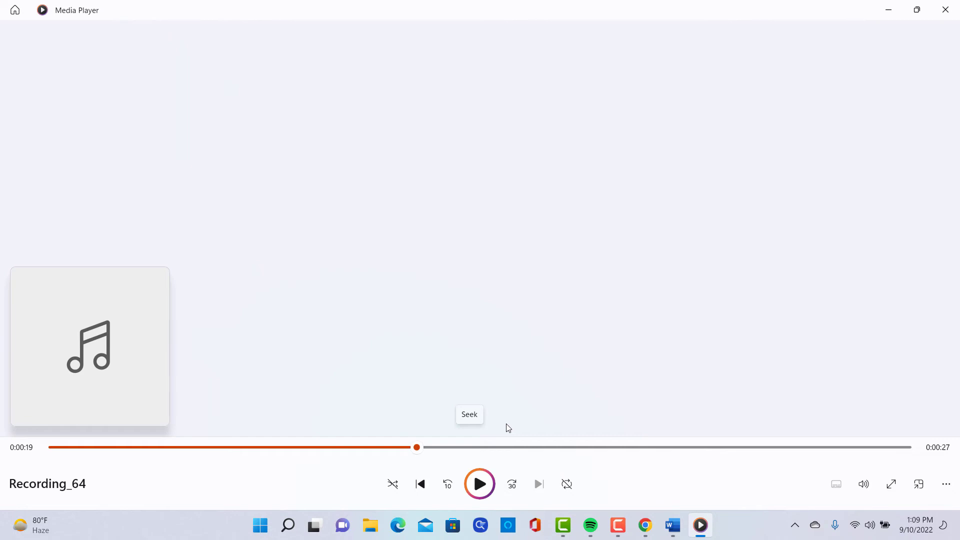
- Continue listening to Recording_64 from 19 seconds, pausing at about 22, 31 and 38 seconds
{"action": "left_click", "coordinate": [481, 485]}
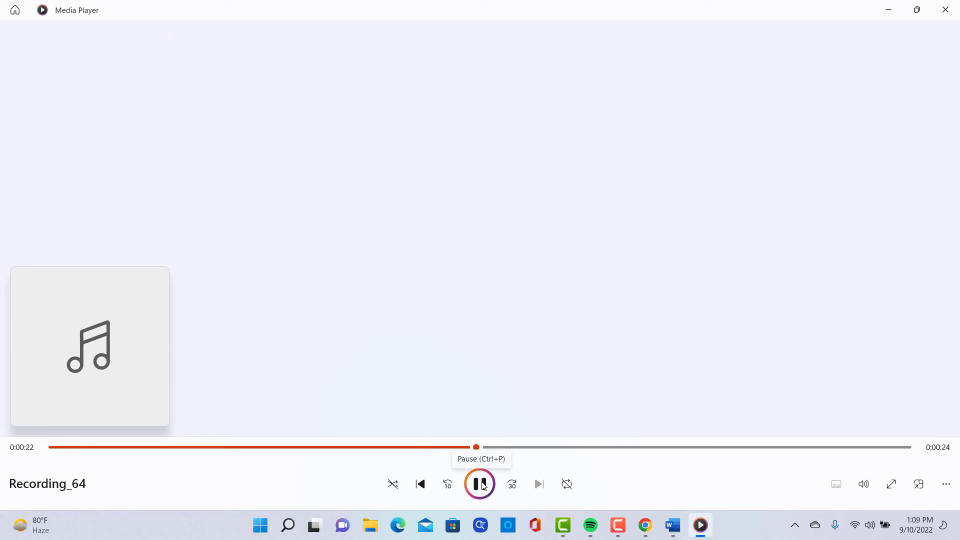
{"action": "left_click", "coordinate": [483, 486]}
{"action": "left_click", "coordinate": [482, 485]}
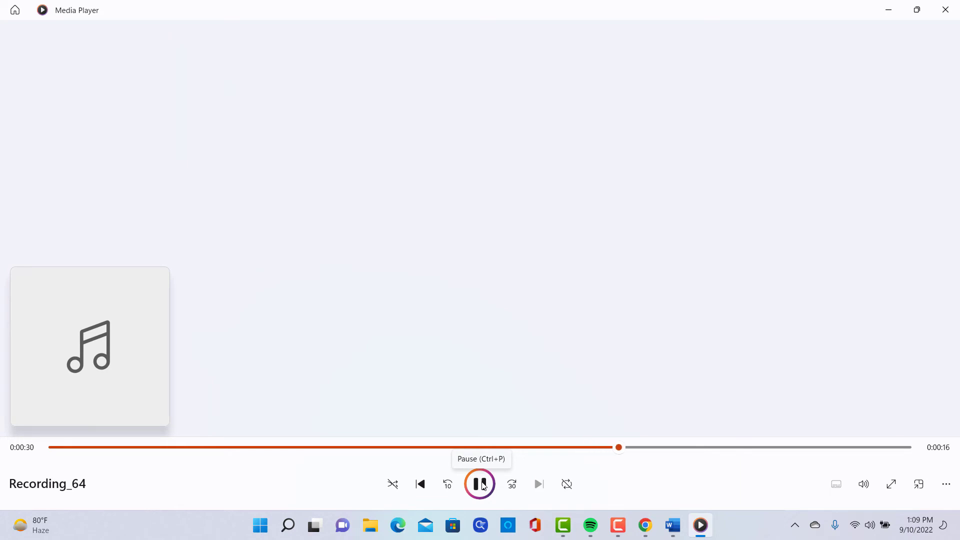
{"action": "left_click", "coordinate": [481, 484]}
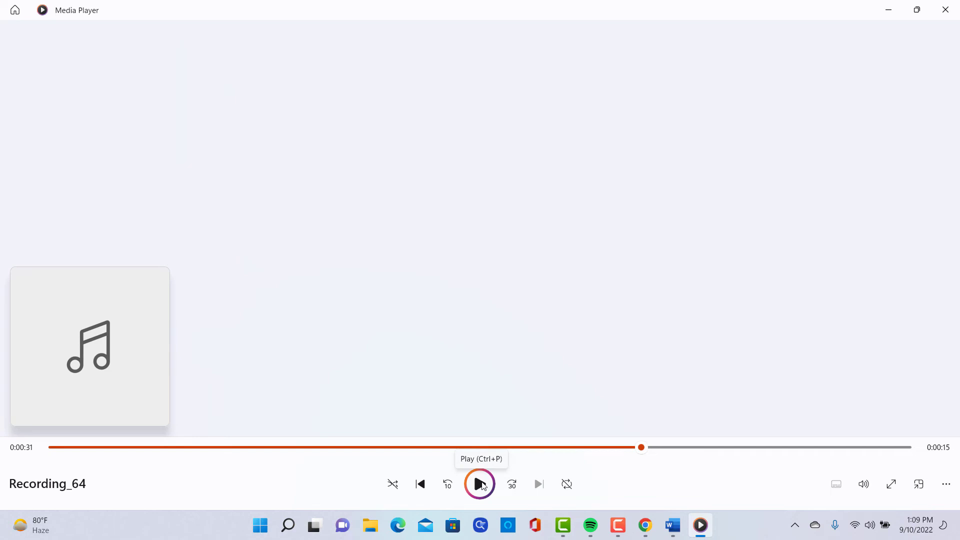
{"action": "left_click", "coordinate": [481, 485]}
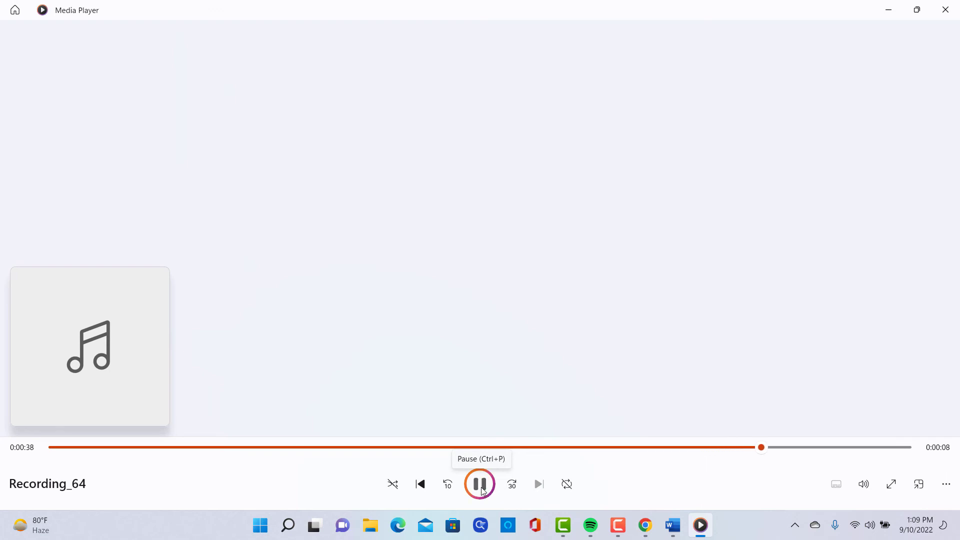
{"action": "left_click", "coordinate": [482, 484]}
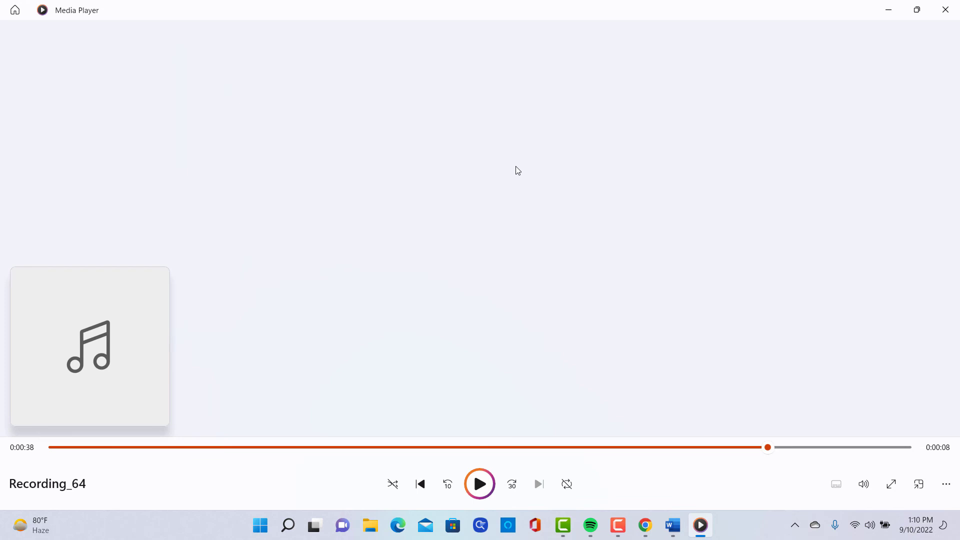
- Switch to Chrome and search the Better TOEFL Scores Blog for "TOEFL speaking elaboration"
{"action": "left_click", "coordinate": [645, 525]}
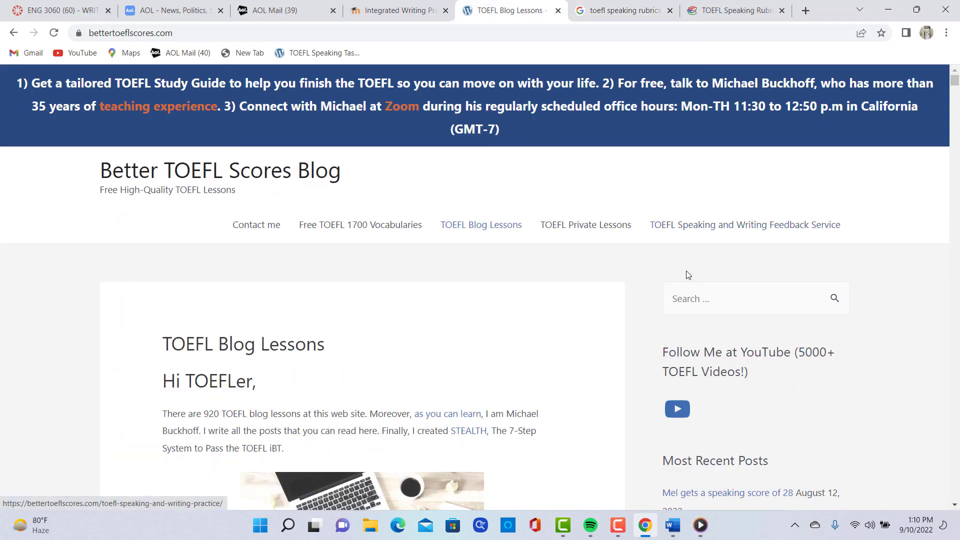
{"action": "left_click", "coordinate": [702, 298]}
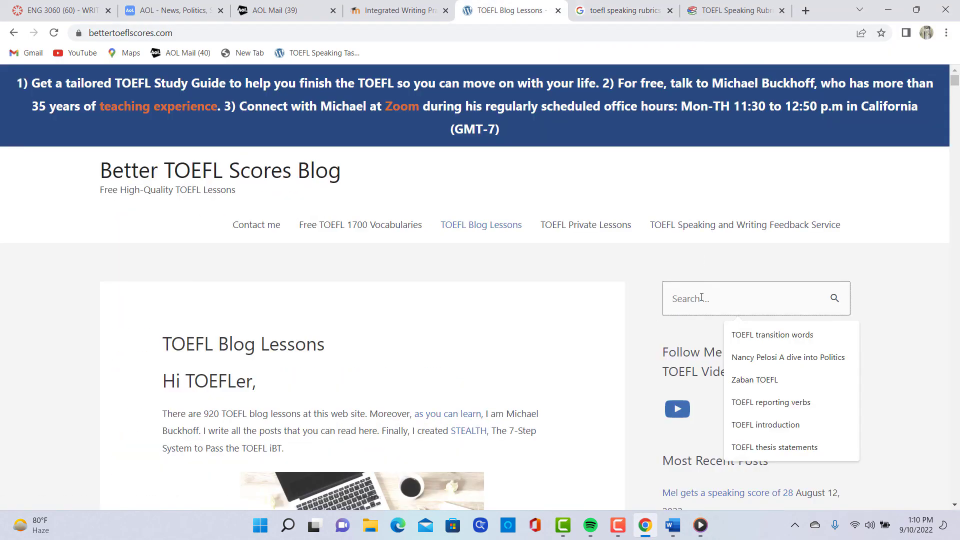
{"action": "type", "text": "TOEFL speaking"}
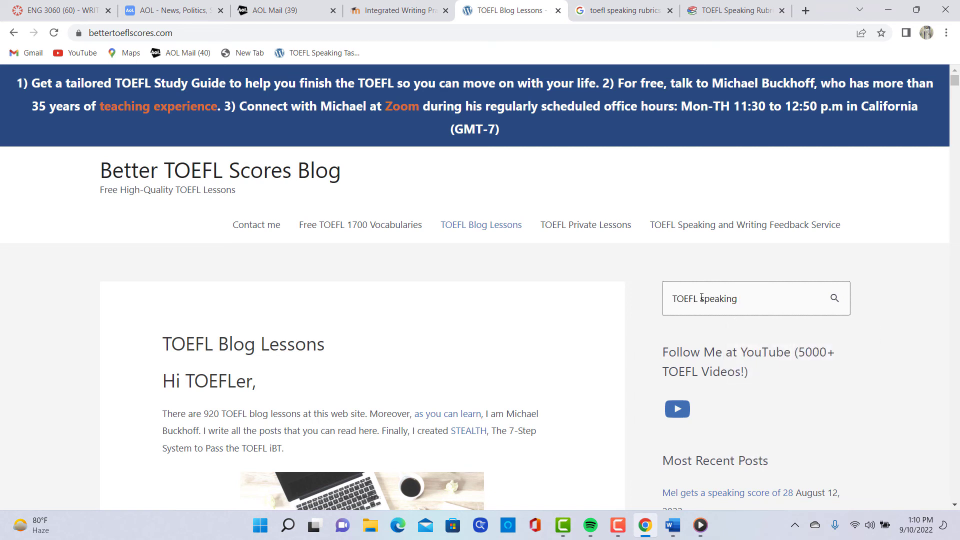
{"action": "type", "text": " elaboration"}
{"action": "key", "text": "Return"}
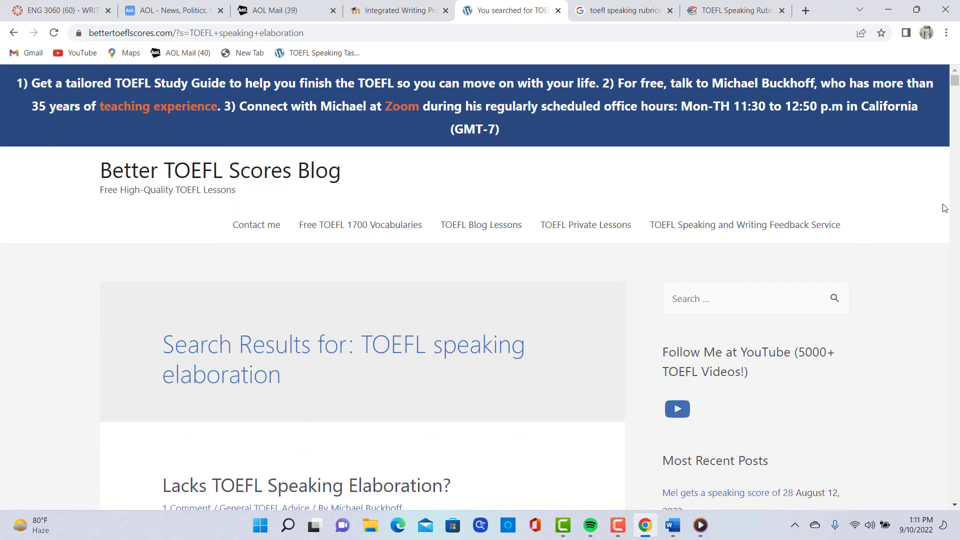
- Open the blog lesson "Lacks TOEFL Speaking Elaboration?" and read down to its Independent Speaking Rubrics section
{"action": "scroll", "coordinate": [944, 210], "scroll_direction": "down", "scroll_amount": 4}
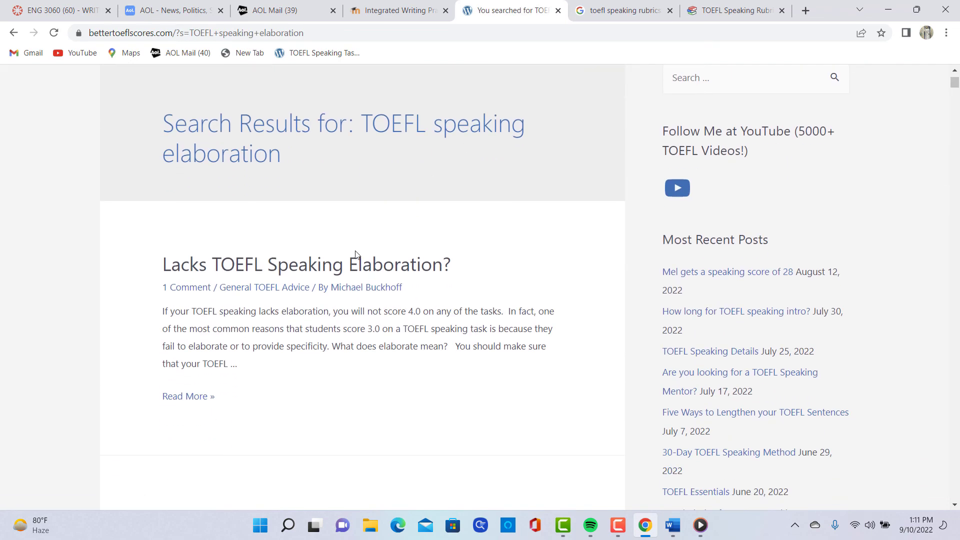
{"action": "left_click", "coordinate": [351, 265]}
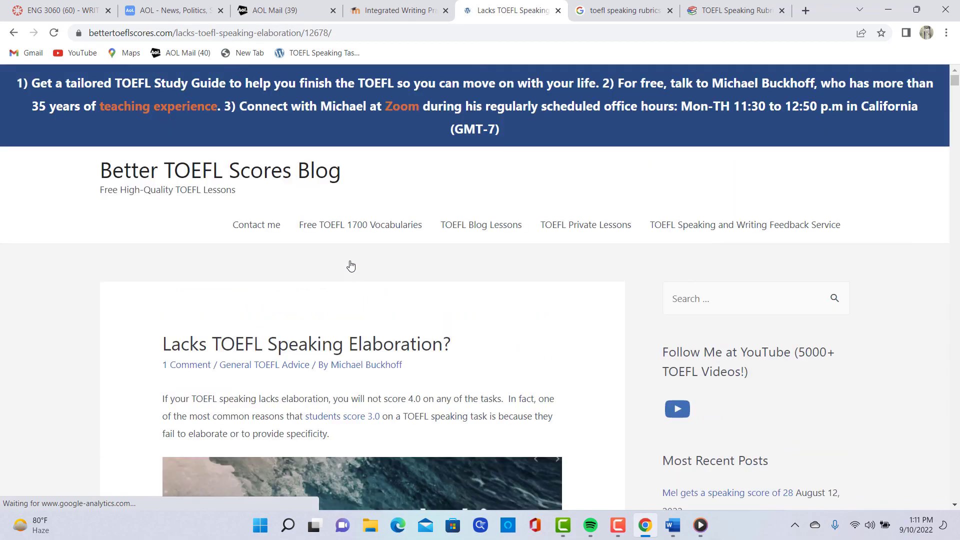
{"action": "scroll", "coordinate": [352, 265], "scroll_direction": "down", "scroll_amount": 10}
{"action": "scroll", "coordinate": [351, 265], "scroll_direction": "down", "scroll_amount": 7}
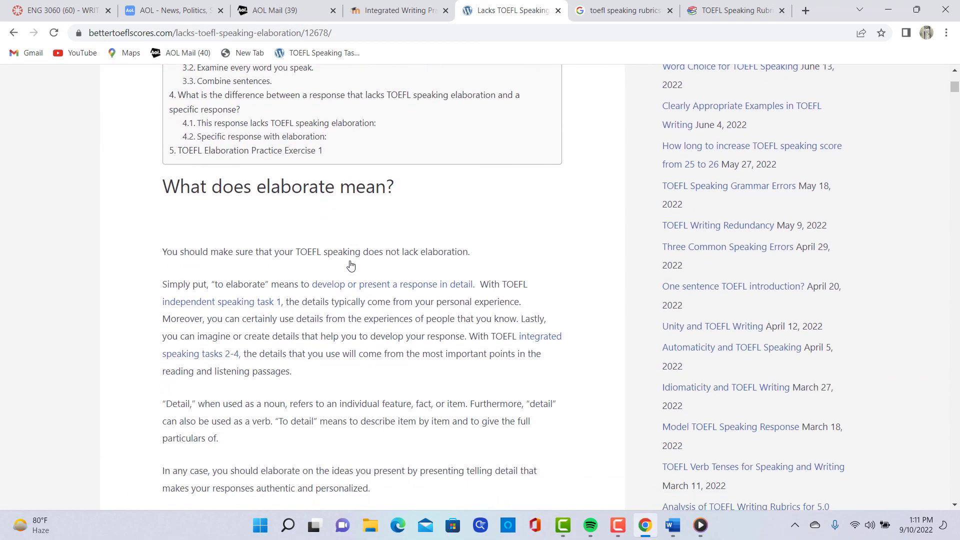
{"action": "scroll", "coordinate": [351, 265], "scroll_direction": "down", "scroll_amount": 1}
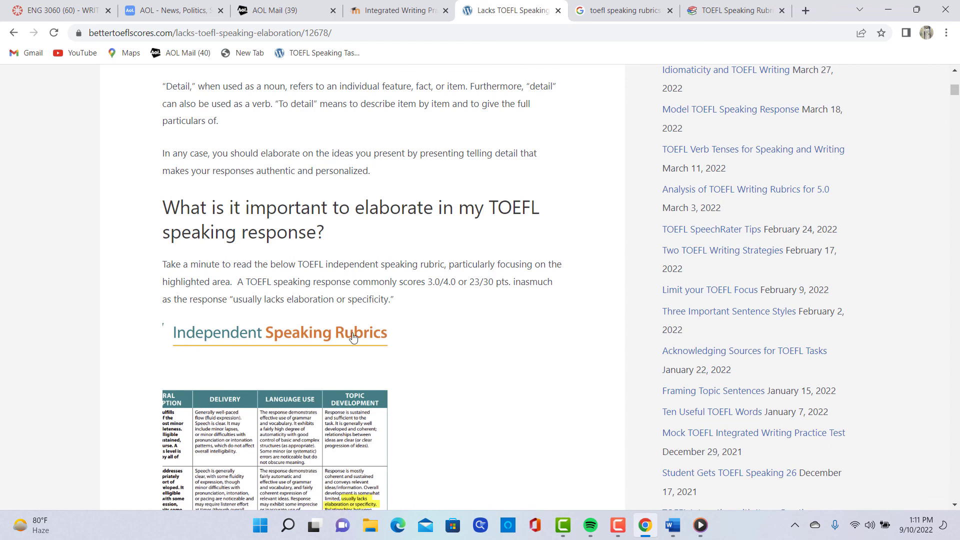
{"action": "left_click", "coordinate": [674, 528]}
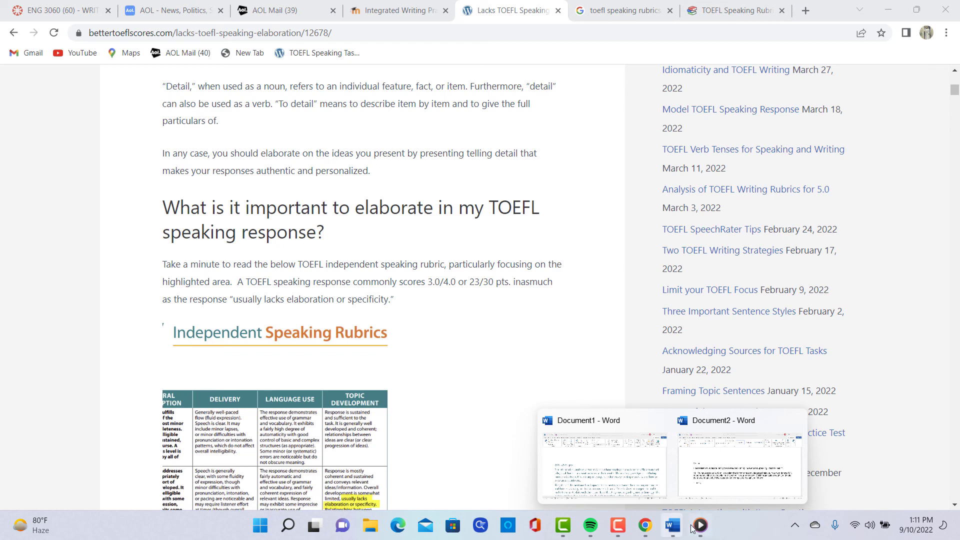
{"action": "left_click", "coordinate": [696, 527]}
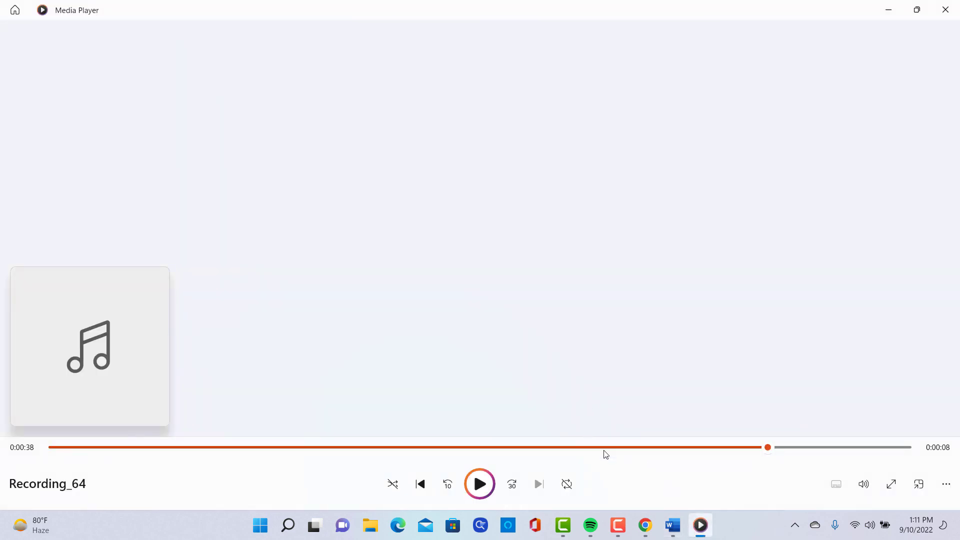
{"action": "left_click", "coordinate": [650, 527]}
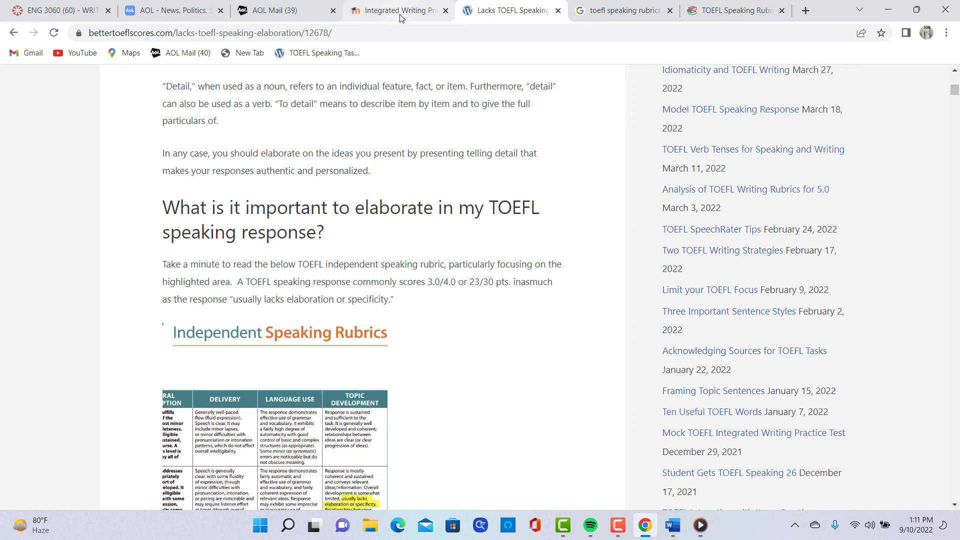
- Go from the Integrated Writing Practice Test 1 review back to the 7-Step System course main page and select its web address
{"action": "mouse_move", "coordinate": [401, 16]}
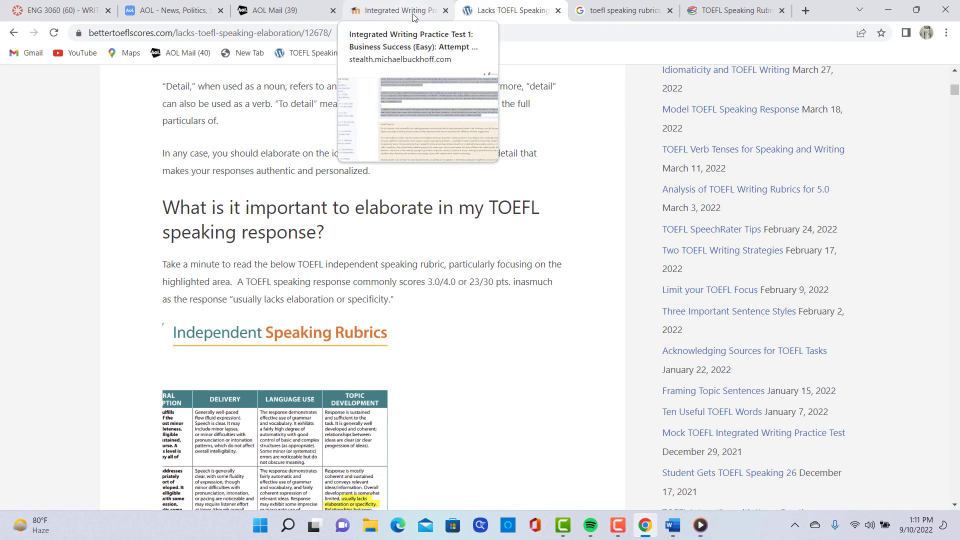
{"action": "left_click", "coordinate": [413, 15]}
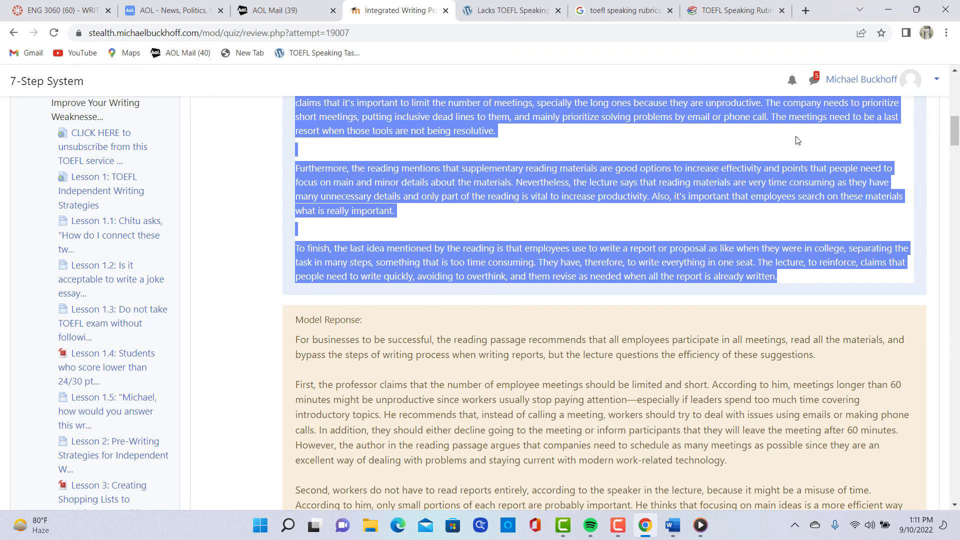
{"action": "left_click", "coordinate": [703, 525]}
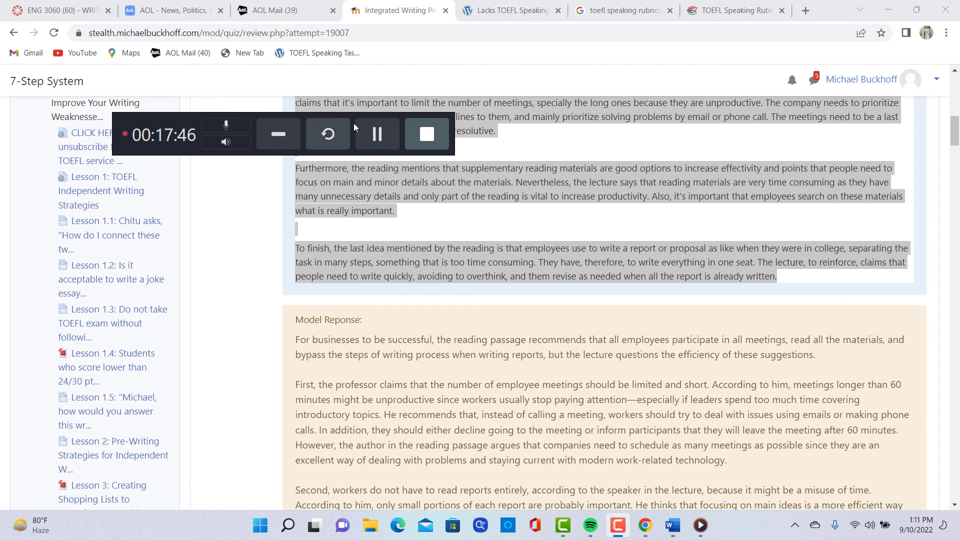
{"action": "key", "text": "alt+Left"}
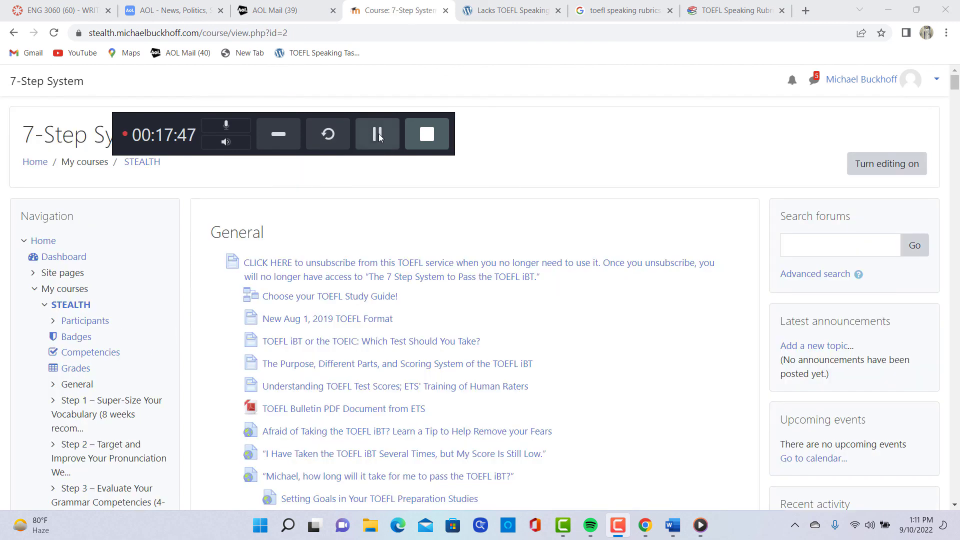
{"action": "left_click", "coordinate": [649, 165]}
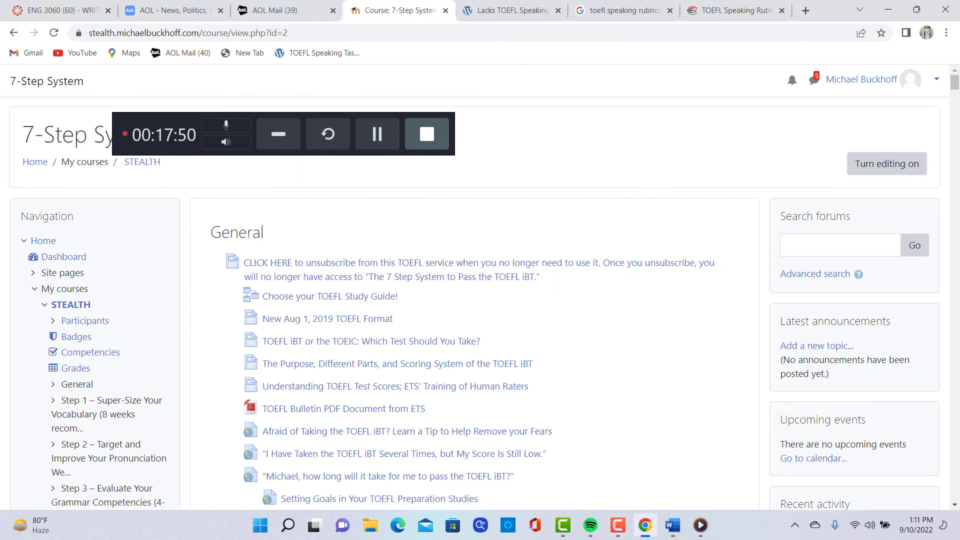
{"action": "left_click", "coordinate": [212, 33]}
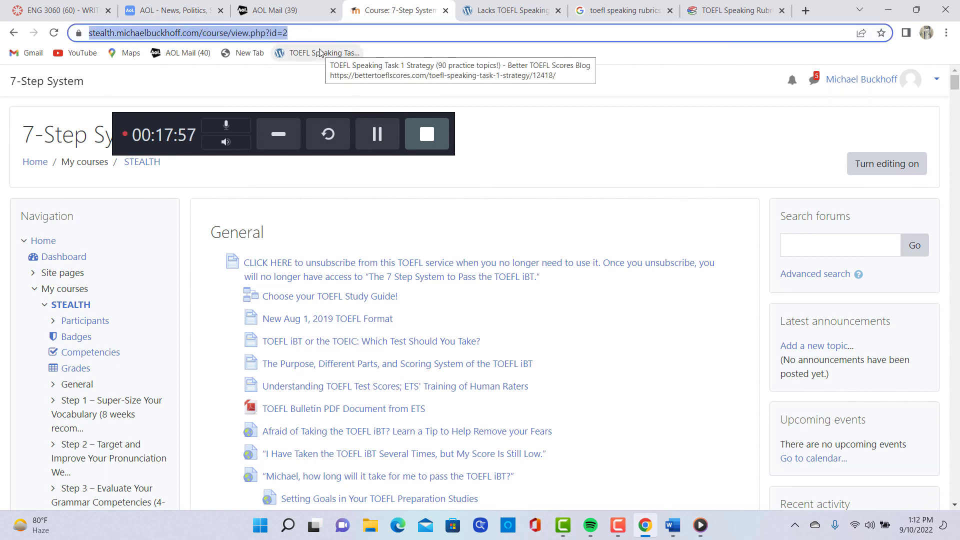
- Enlarge the course page and review its vocabulary section from Lesson 4's word list and quizzes through the Final Exam A-Z
{"action": "scroll", "coordinate": [320, 53], "scroll_direction": "down", "scroll_amount": 15}
{"action": "scroll", "coordinate": [320, 52], "scroll_direction": "up", "scroll_amount": 2}
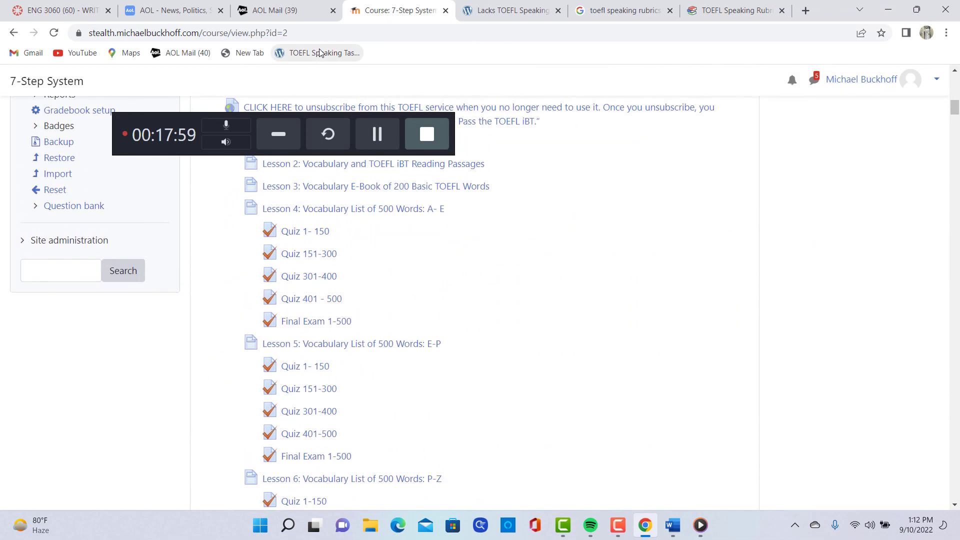
{"action": "key", "text": "ctrl+plus"}
{"action": "key", "text": "ctrl+plus"}
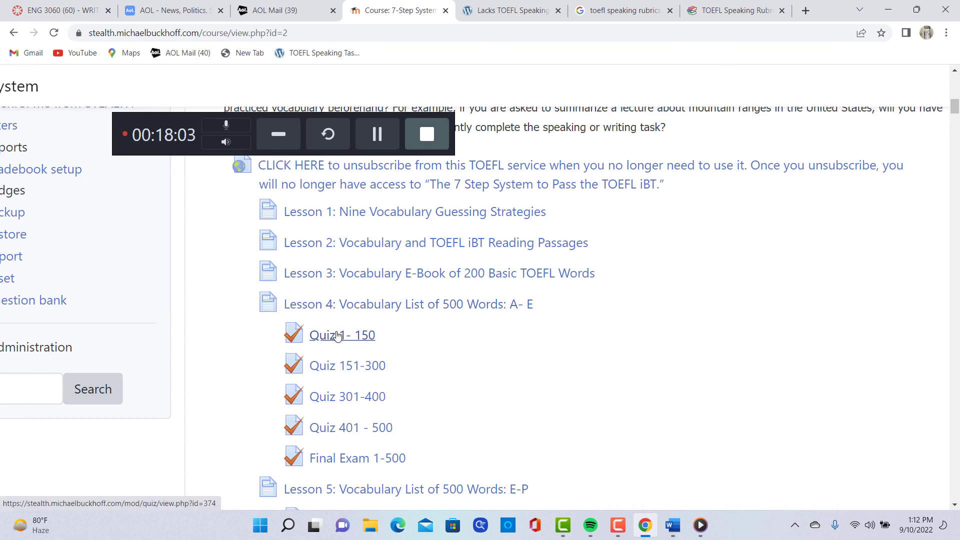
{"action": "scroll", "coordinate": [330, 335], "scroll_direction": "down", "scroll_amount": 3}
{"action": "scroll", "coordinate": [335, 335], "scroll_direction": "up", "scroll_amount": 1}
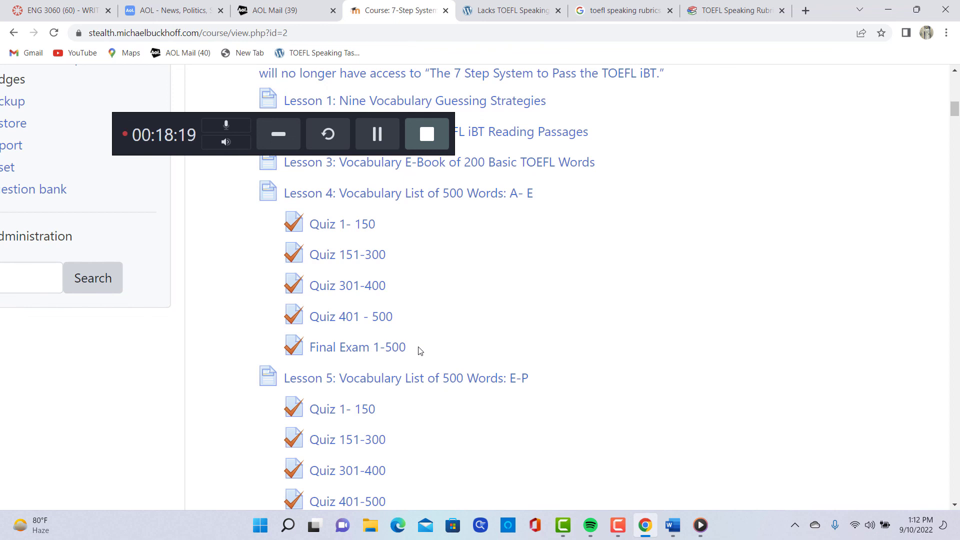
{"action": "scroll", "coordinate": [419, 351], "scroll_direction": "down", "scroll_amount": 3}
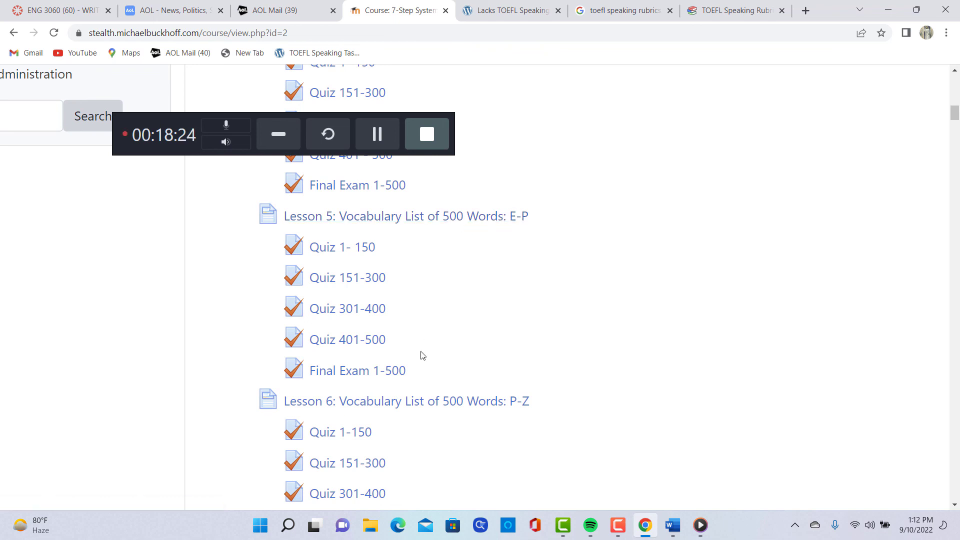
{"action": "scroll", "coordinate": [423, 364], "scroll_direction": "down", "scroll_amount": 4}
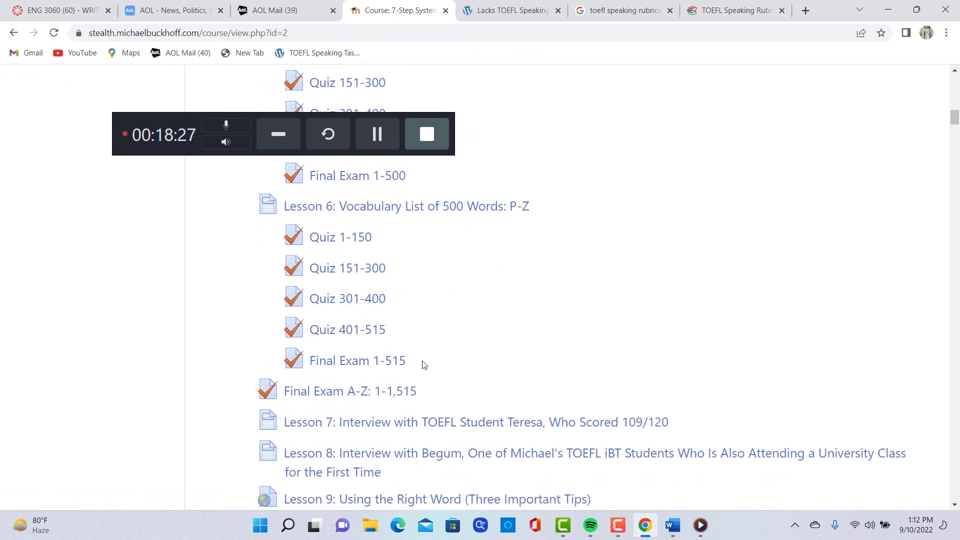